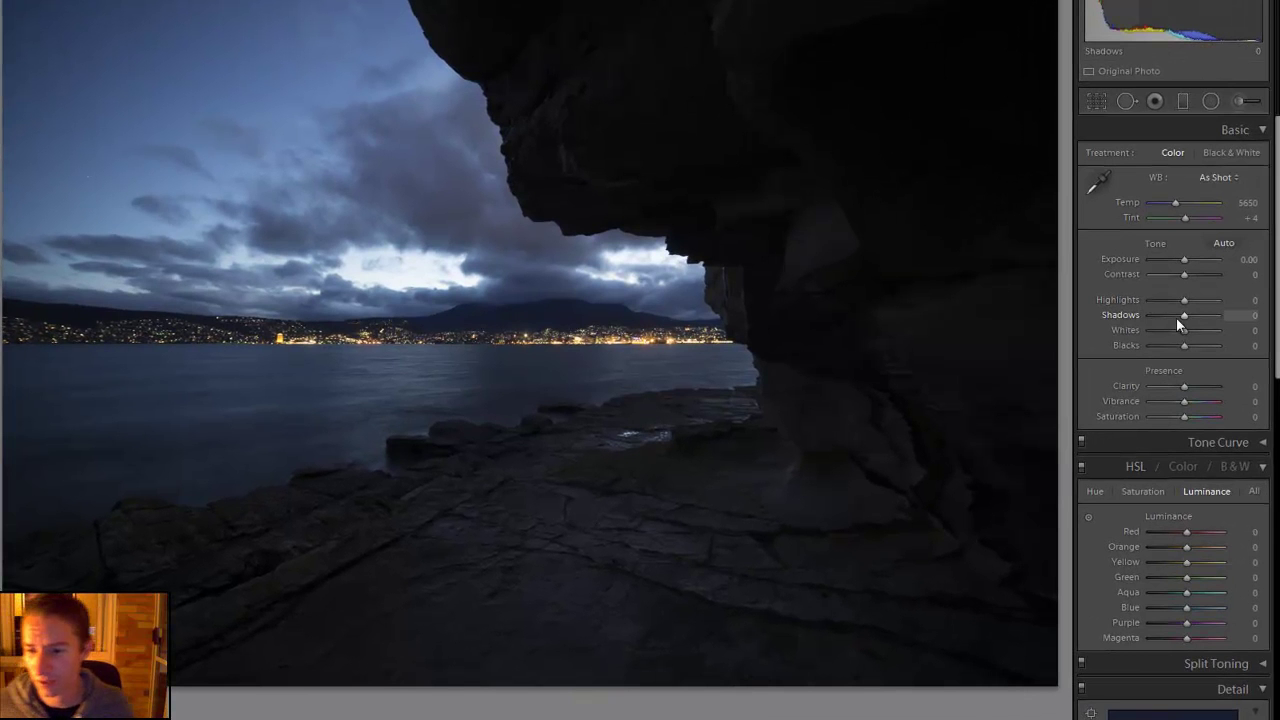
# - Push Shadows to +100 and Highlights to -100 to reveal the dark cliff and recover the sky
pyautogui.moveTo(1185, 320); pyautogui.dragTo(1233, 319)
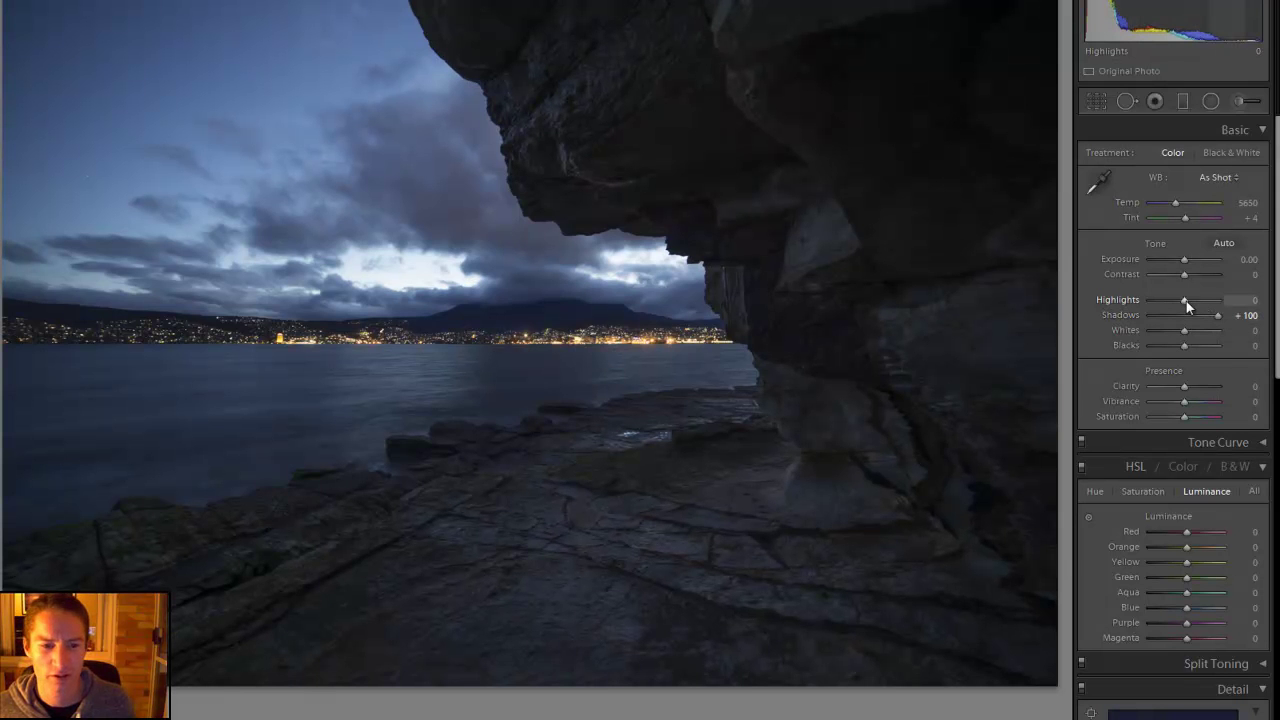
pyautogui.moveTo(1186, 301)
pyautogui.mouseDown()
pyautogui.moveTo(1144, 307)
pyautogui.moveTo(1183, 306)
pyautogui.mouseUp()
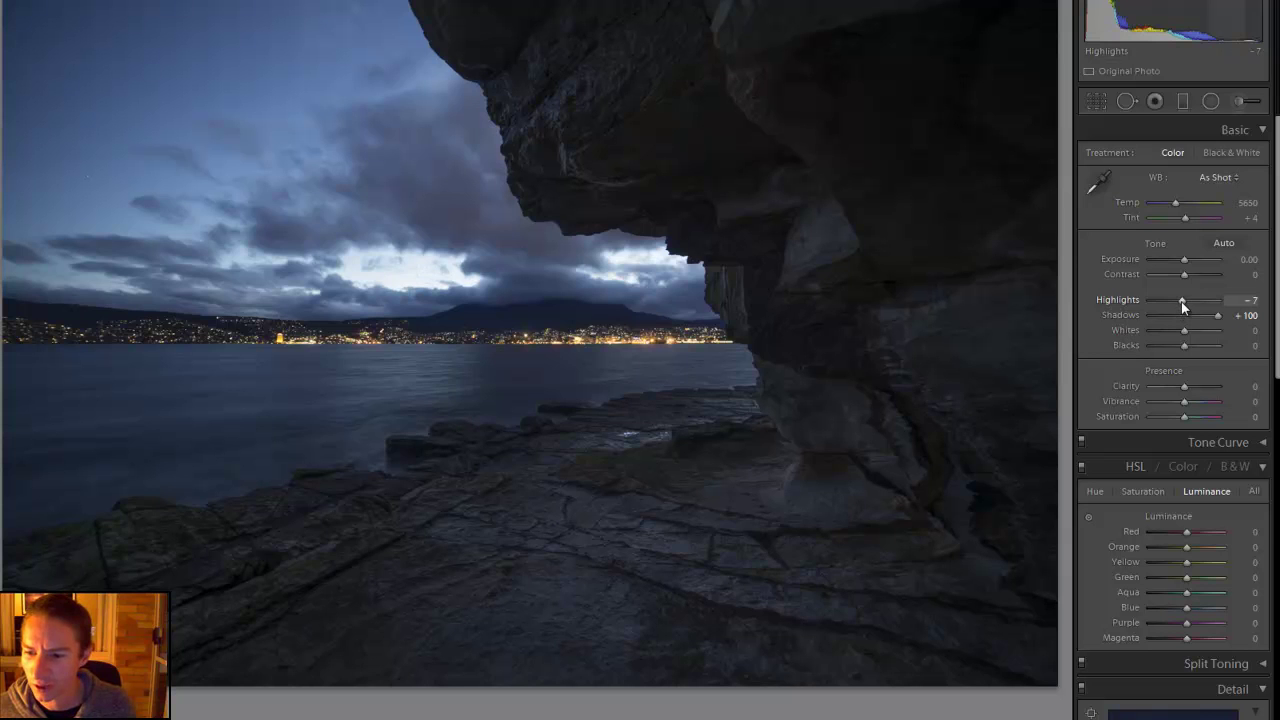
pyautogui.moveTo(1181, 301); pyautogui.dragTo(1143, 305)
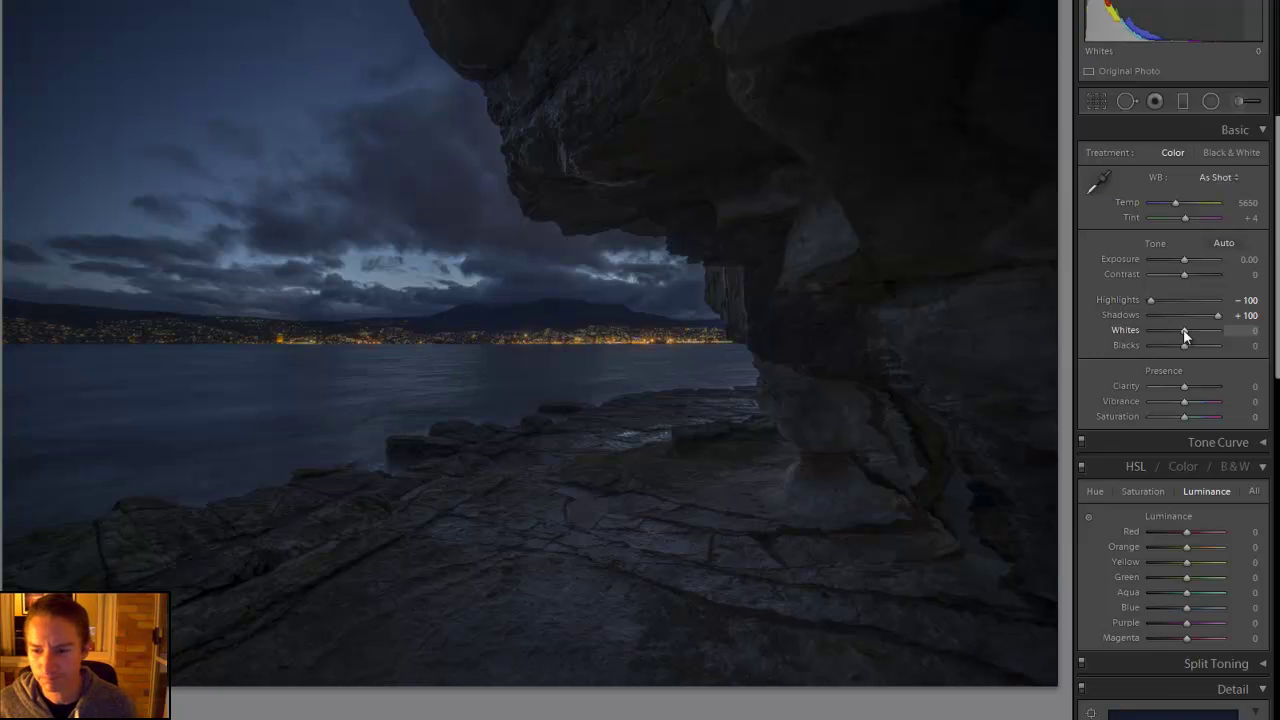
# - Raise Whites to +60 using the Alt clipping preview, stopping short of clipping lights and clouds
pyautogui.moveTo(1184, 332)
pyautogui.mouseDown()
pyautogui.moveTo(1224, 332)
pyautogui.moveTo(1186, 340)
pyautogui.mouseUp()
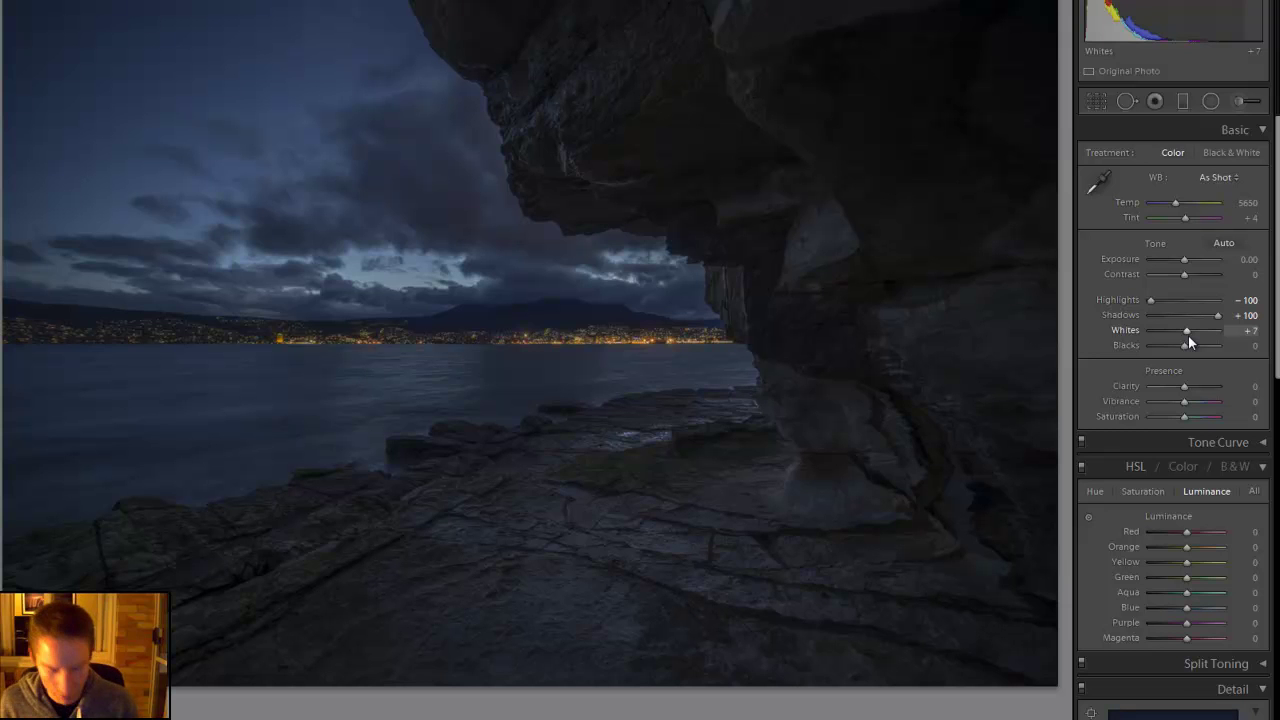
pyautogui.press('alt')
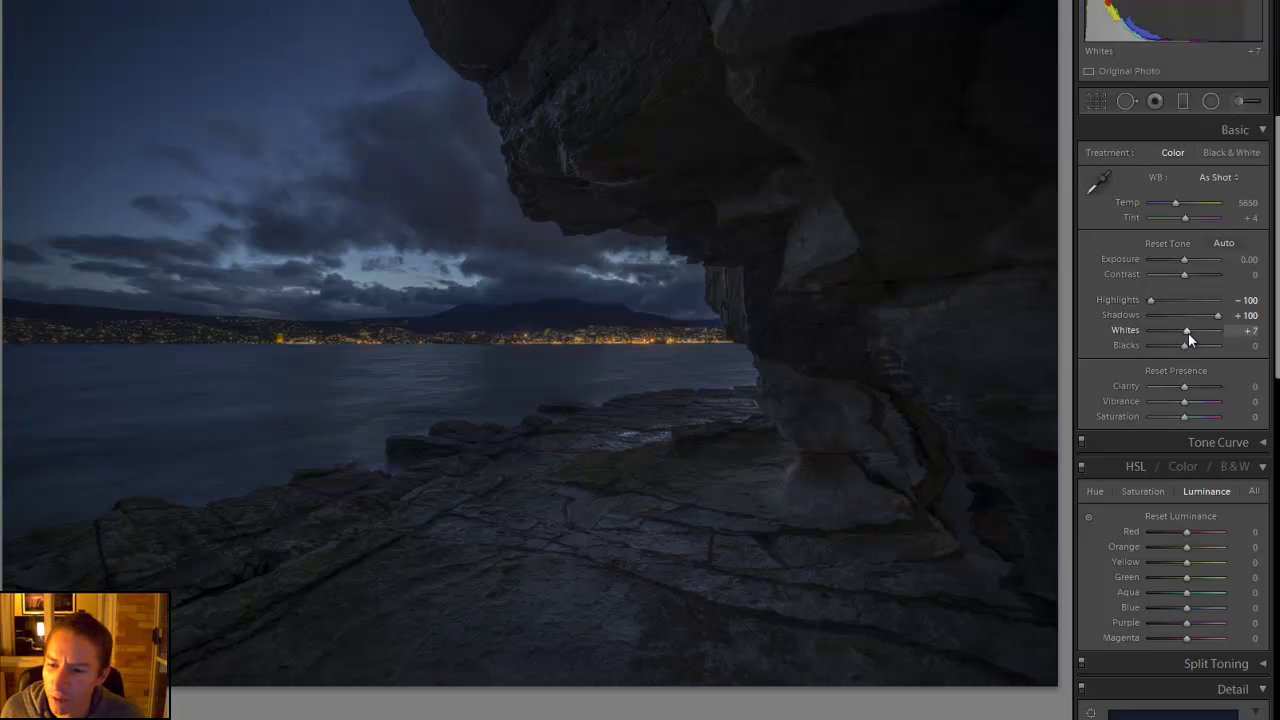
pyautogui.moveTo(1187, 331); pyautogui.dragTo(1186, 330)
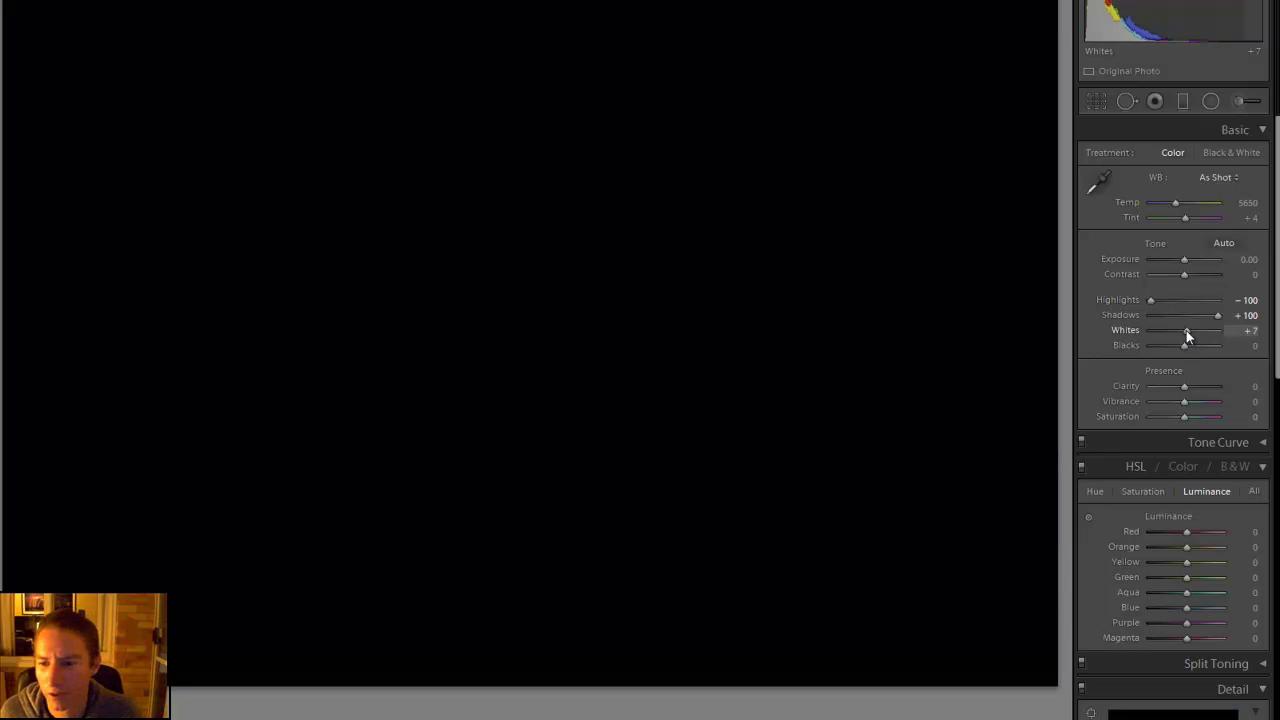
pyautogui.moveTo(1186, 330); pyautogui.dragTo(1196, 331)
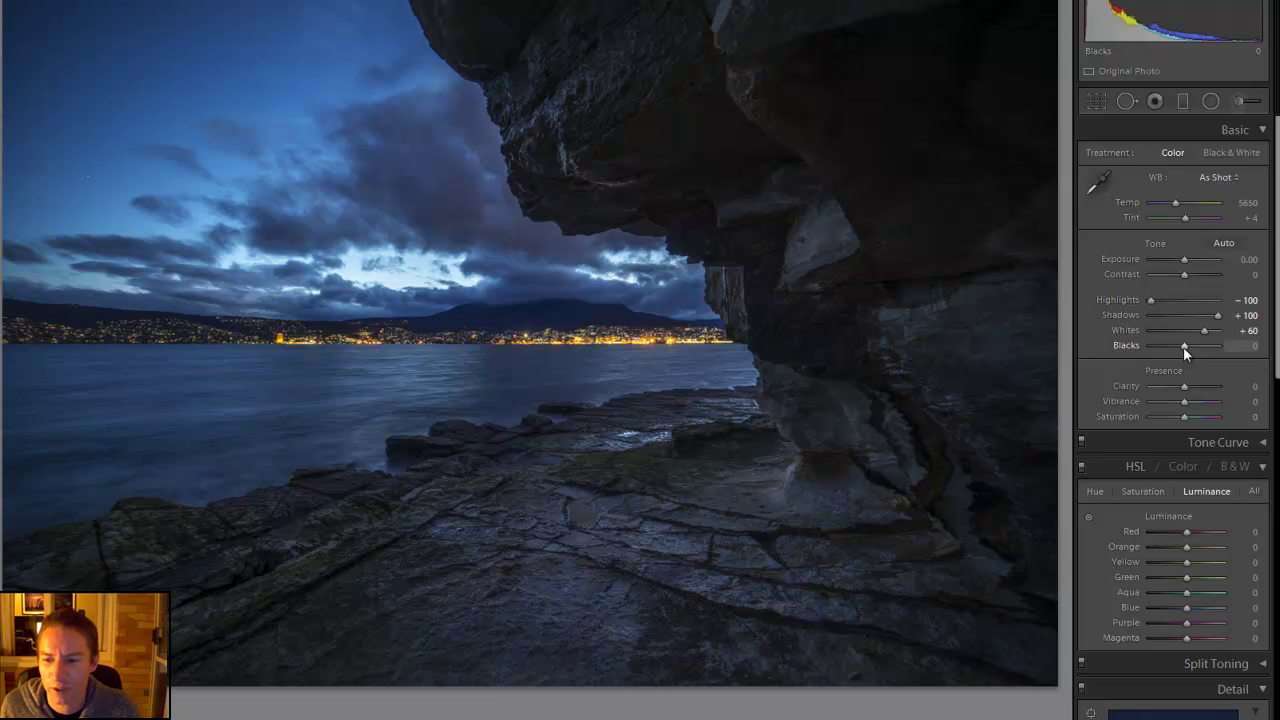
# - Pull Blacks to -7 with the Alt clipping preview to deepen the darkest rock tones
pyautogui.press('alt')
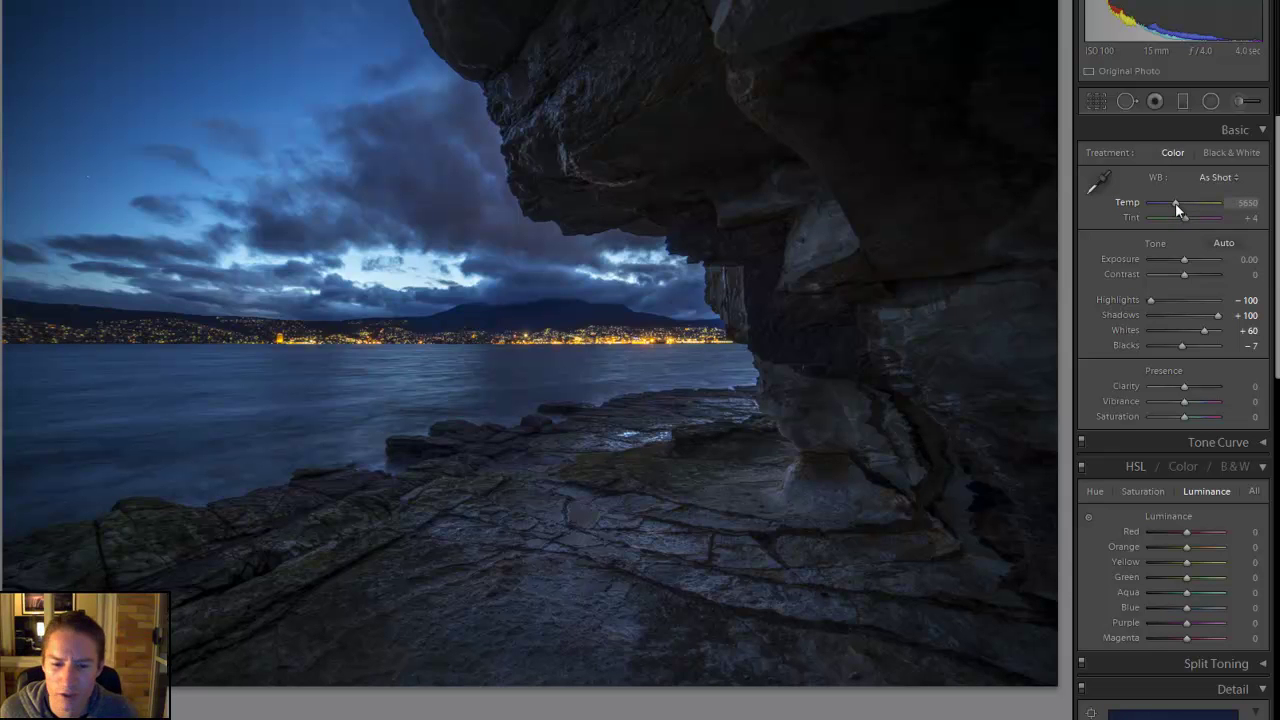
# - Set the white balance Temp to 7238, leaving Tint at +4
pyautogui.moveTo(1175, 203); pyautogui.dragTo(1201, 207)
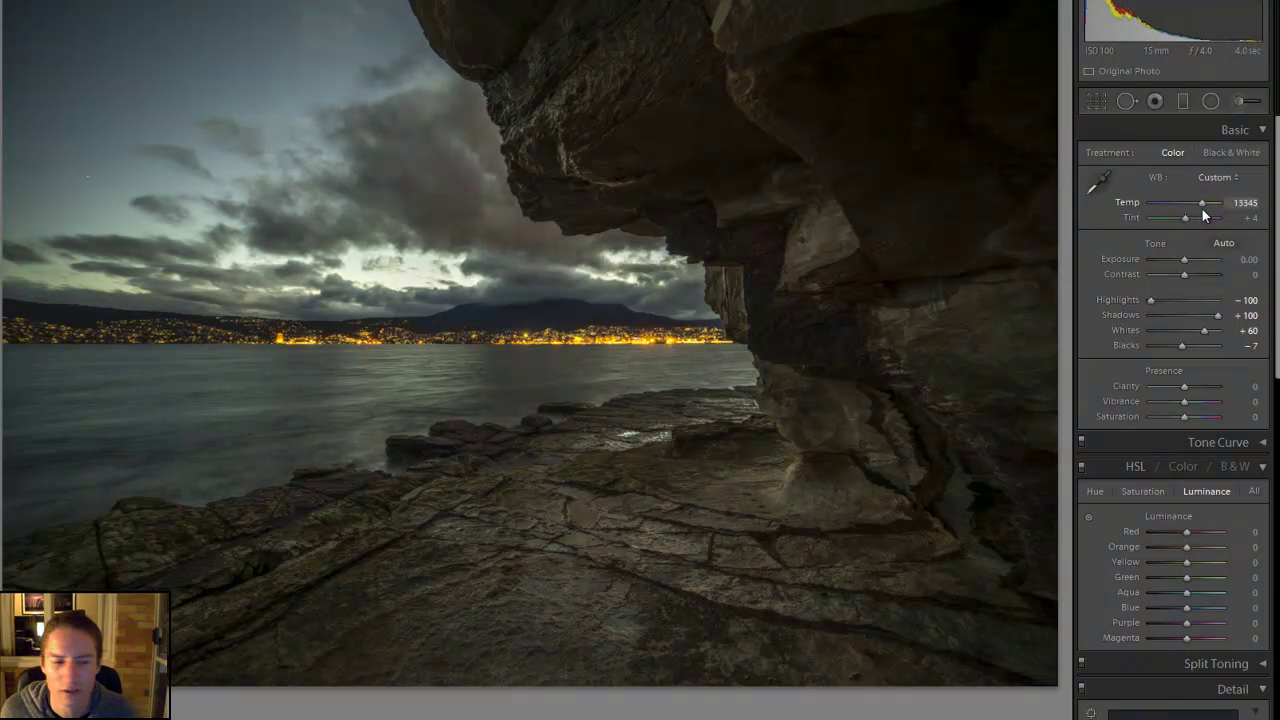
pyautogui.moveTo(1201, 207); pyautogui.dragTo(1186, 212)
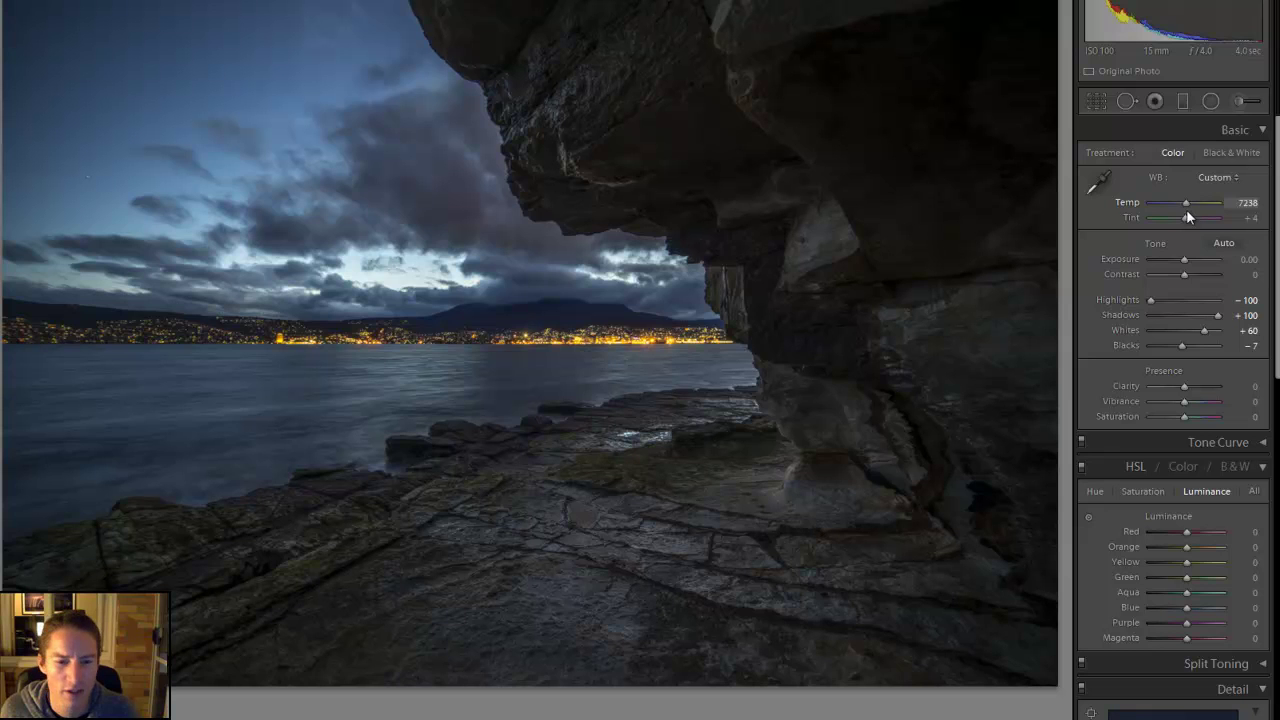
# - Select the Adjustment Brush, reset all its effect values, and set brush Temp to 43
pyautogui.click(1240, 102)
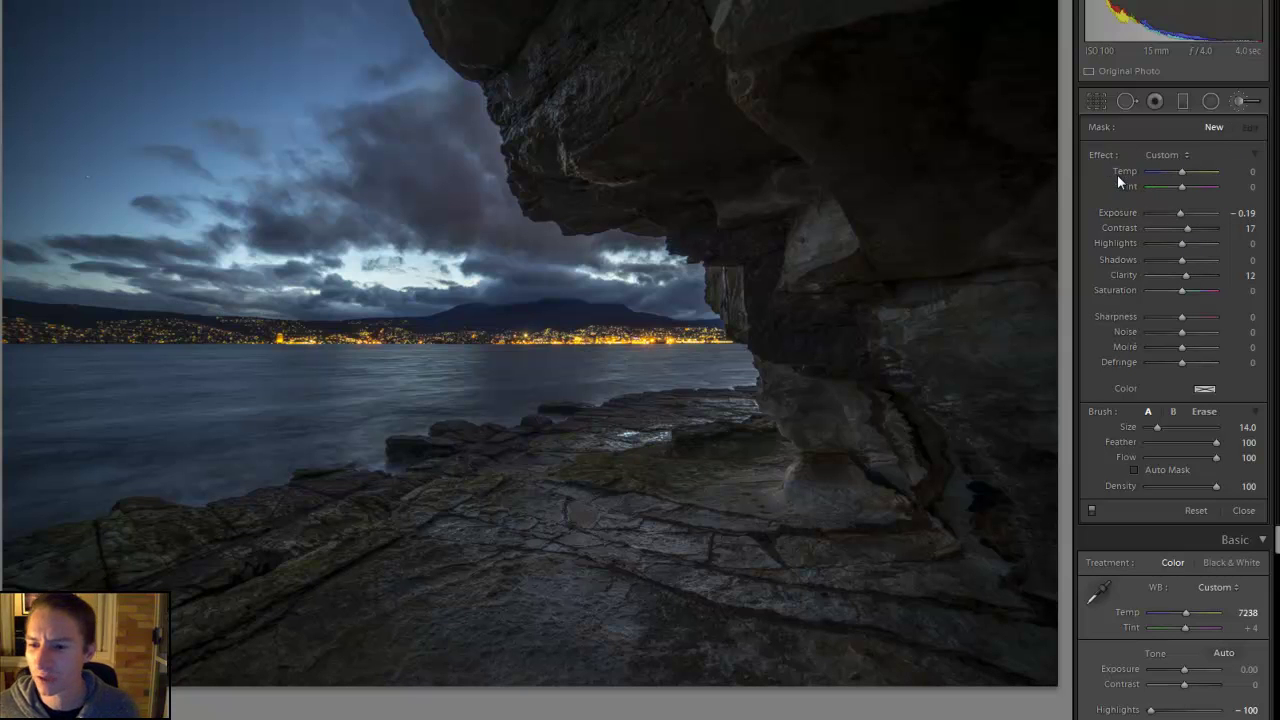
pyautogui.press('alt')
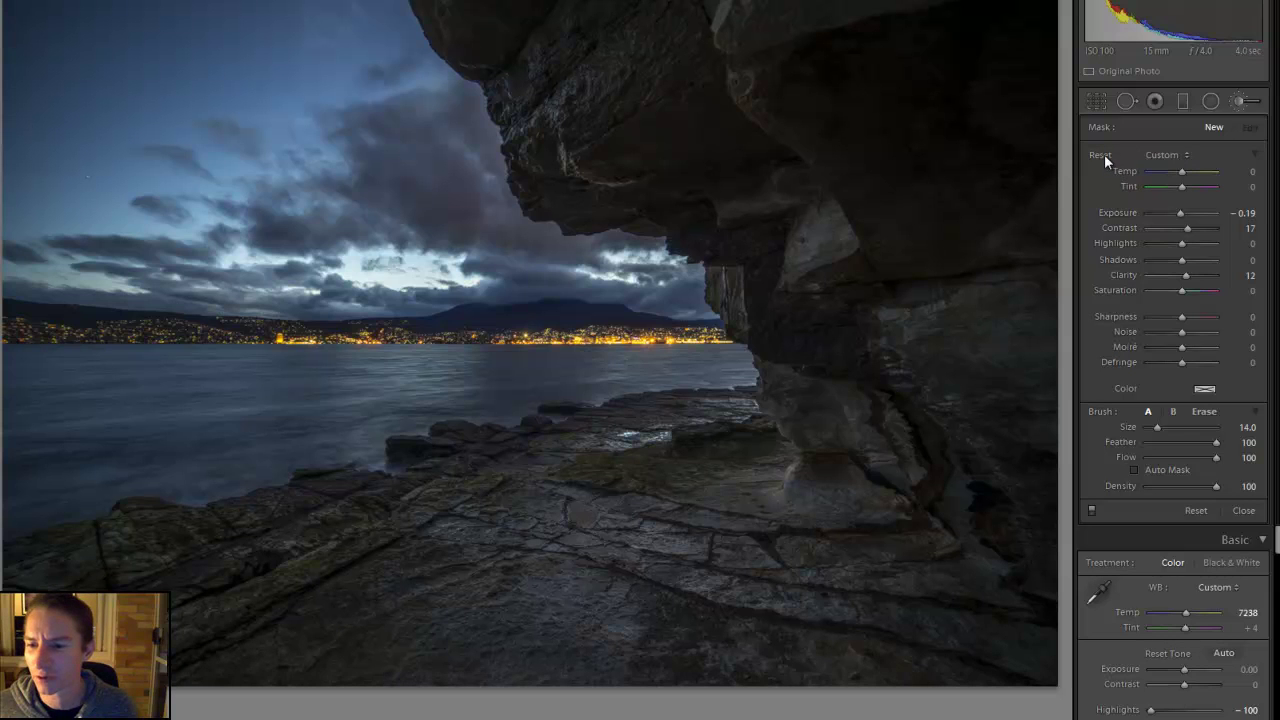
pyautogui.keyDown('alt'); pyautogui.click(1104, 154); pyautogui.keyUp('alt')
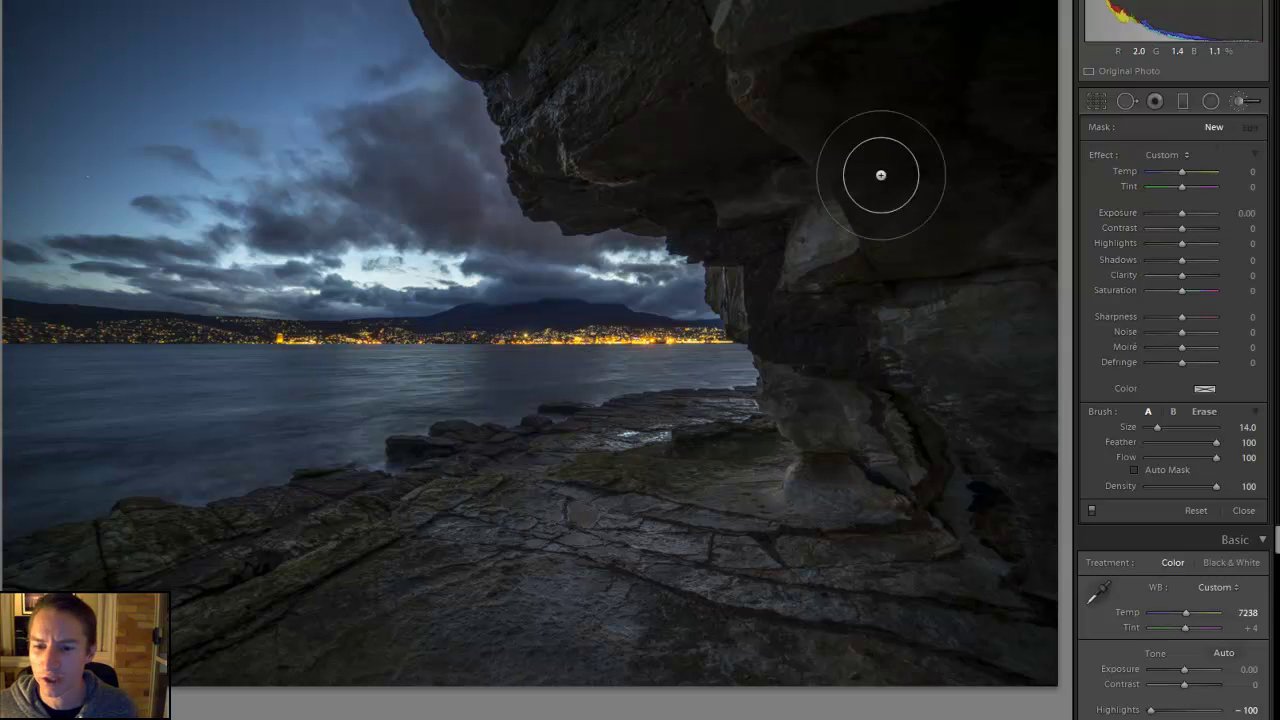
pyautogui.scroll(2, 866, 174)
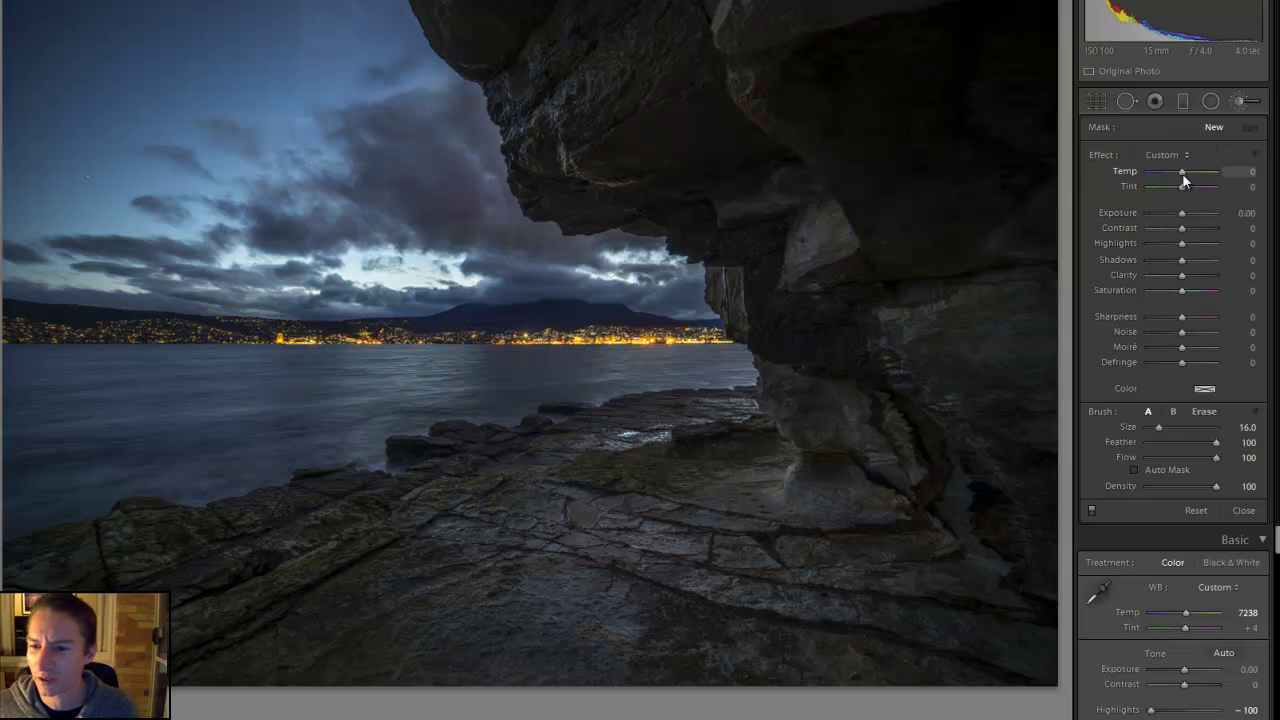
pyautogui.moveTo(1182, 173); pyautogui.dragTo(1197, 174)
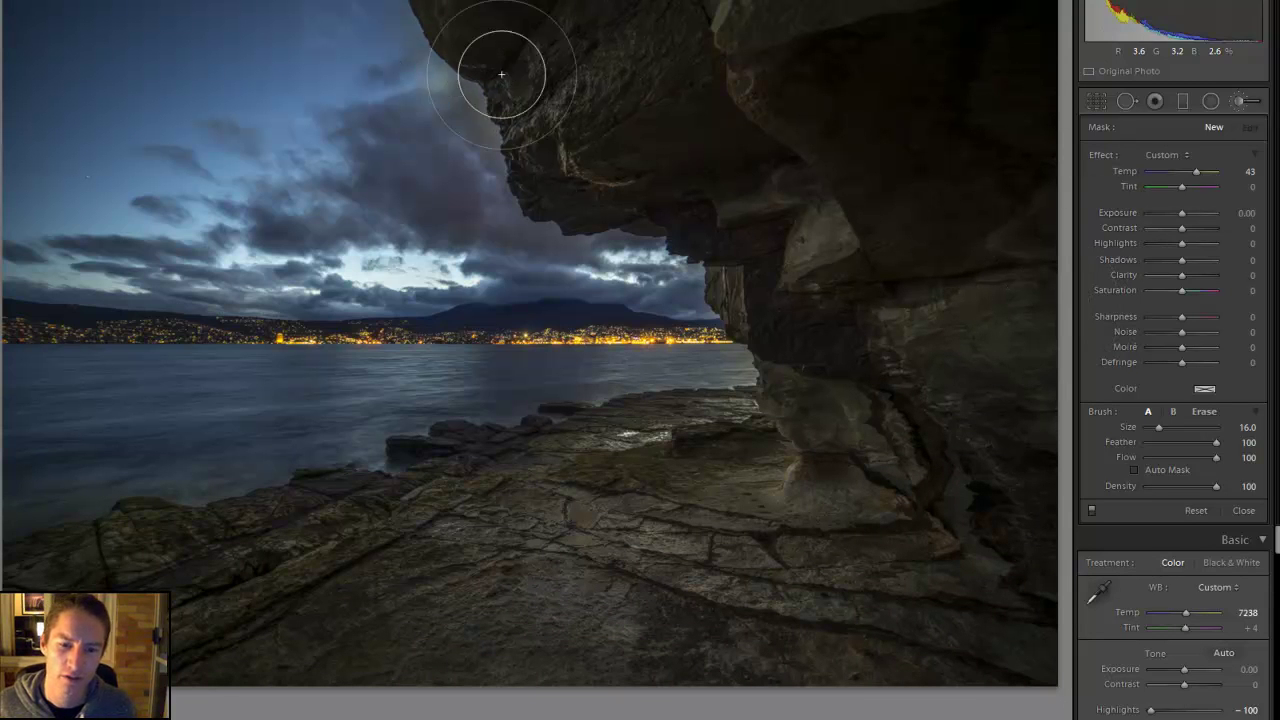
# - Paint the +43 warmth over the rock overhang, then shrink the brush for finer work
pyautogui.moveTo(332, 29)
pyautogui.mouseDown()
pyautogui.moveTo(386, 134)
pyautogui.moveTo(753, 324)
pyautogui.mouseUp()
pyautogui.press('[')
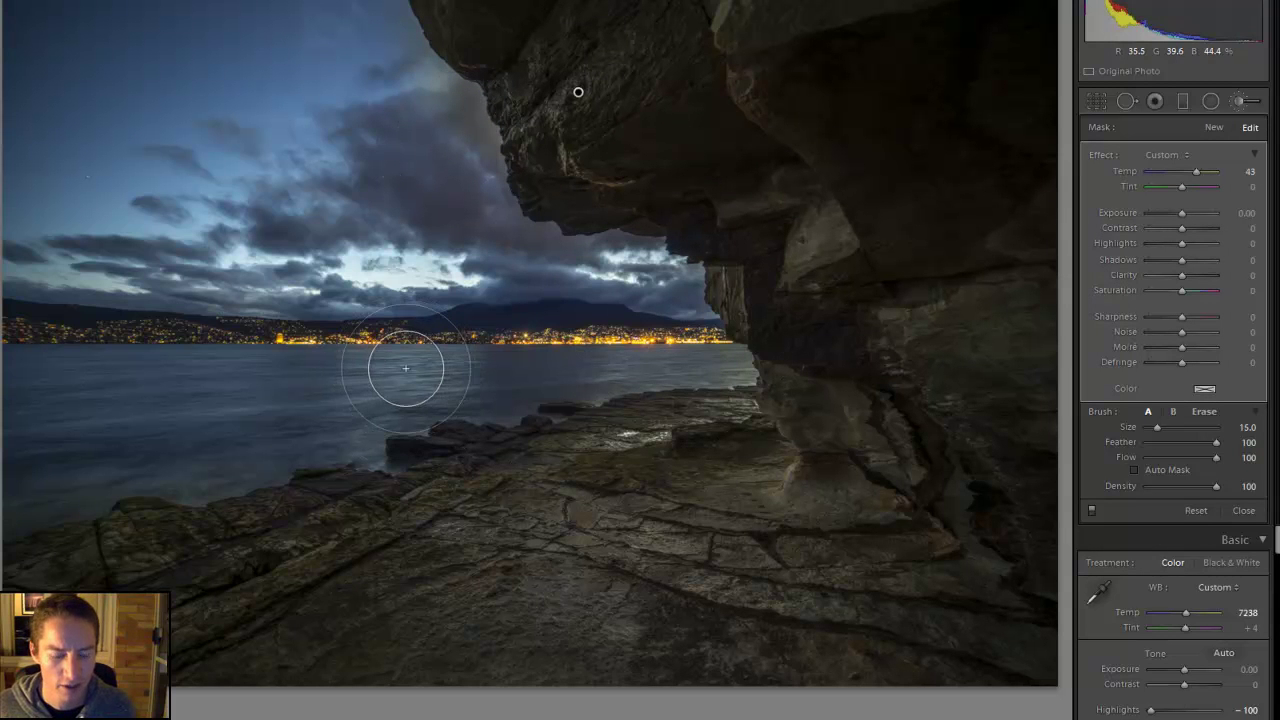
pyautogui.press('[')
pyautogui.press('[')
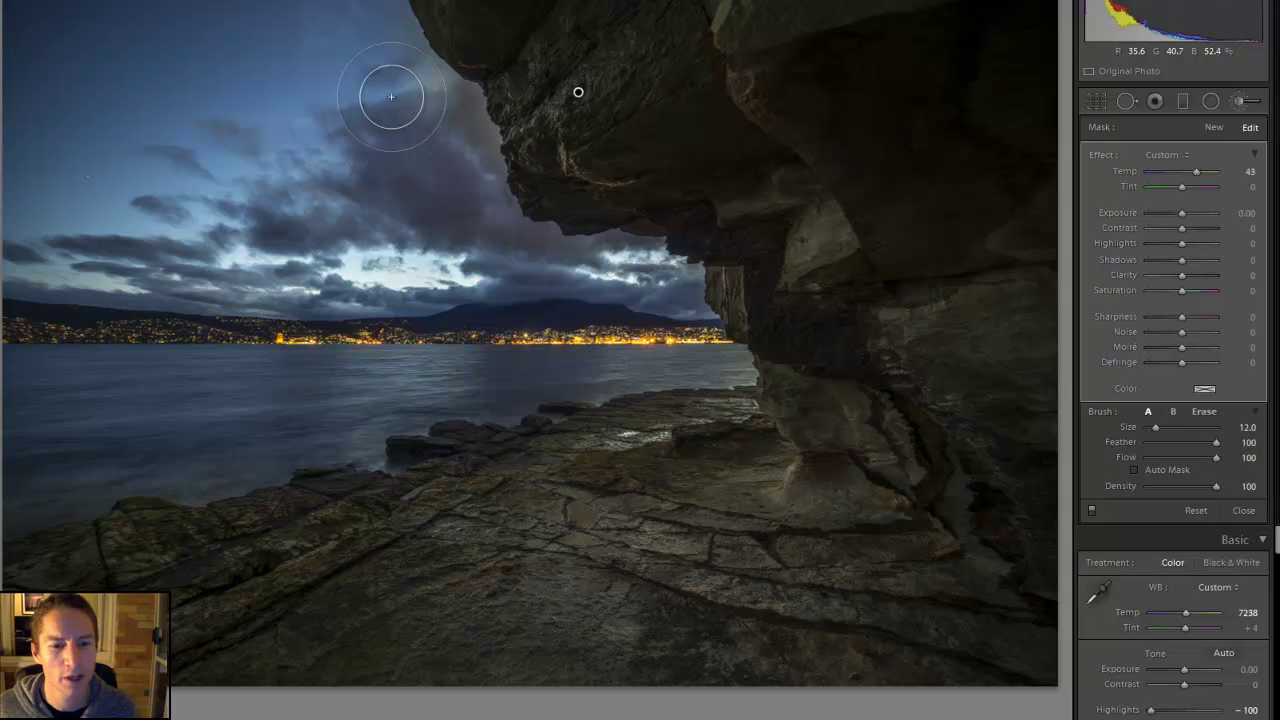
pyautogui.press('[')
pyautogui.press('[')
pyautogui.press(']')
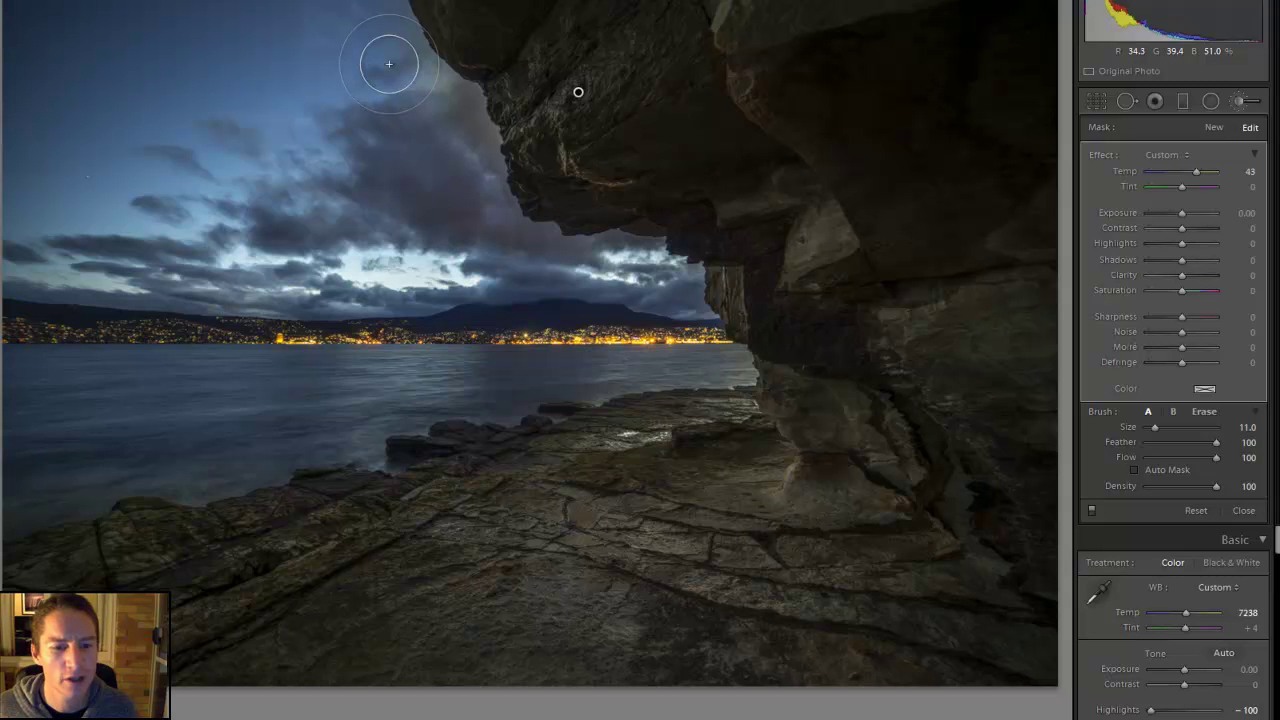
# - Switch the brush to Erase with a smaller size to remove warmth spilled into the sky
pyautogui.press('alt')
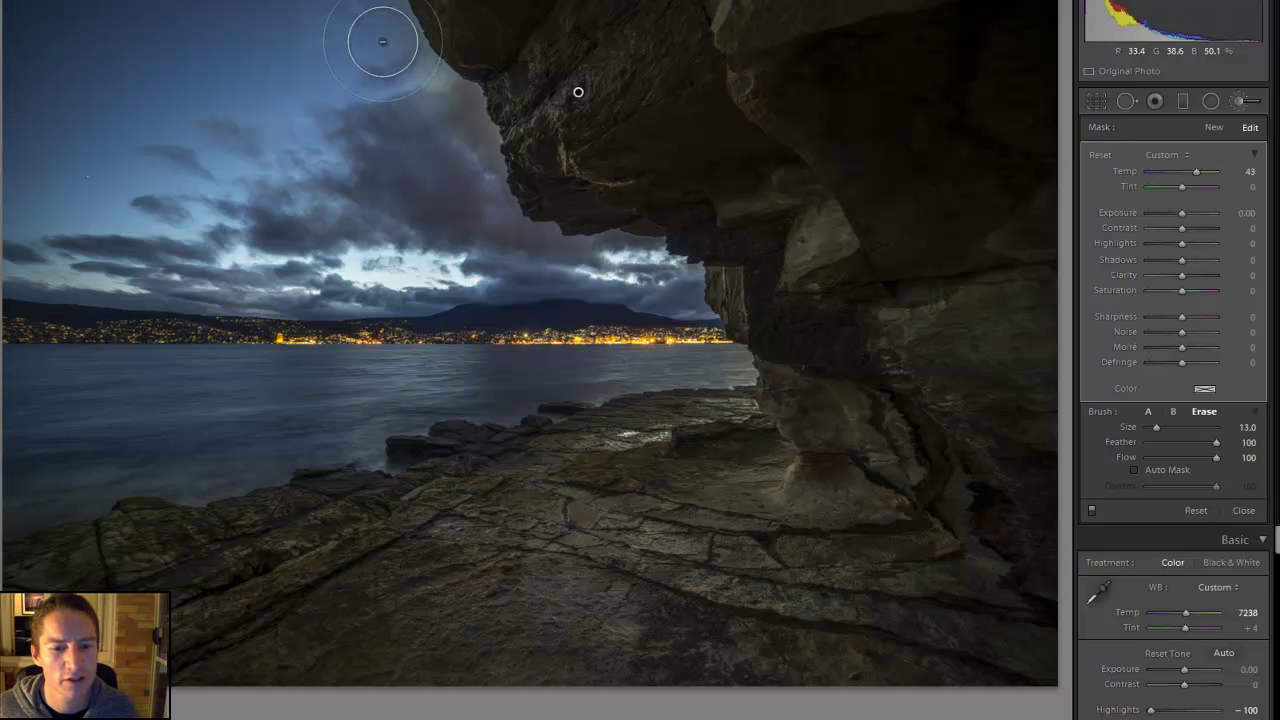
pyautogui.press('[')
pyautogui.press('[')
pyautogui.press('[')
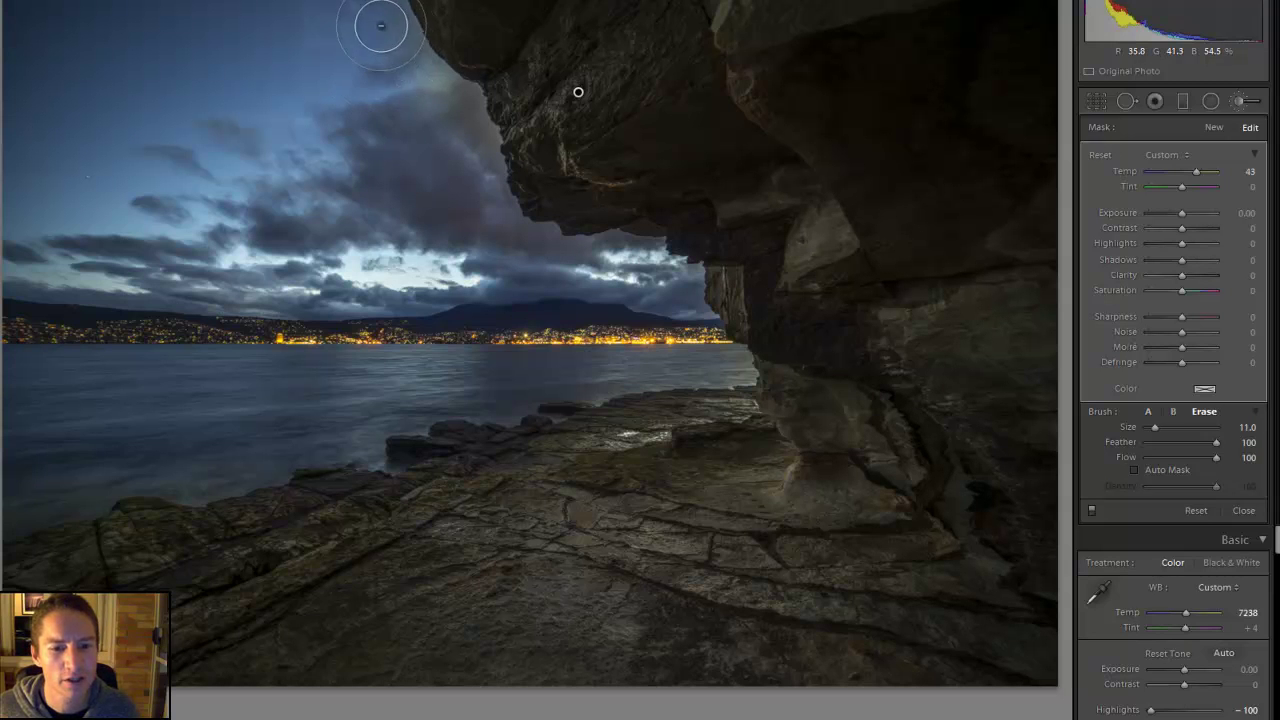
pyautogui.press('[')
pyautogui.press('[')
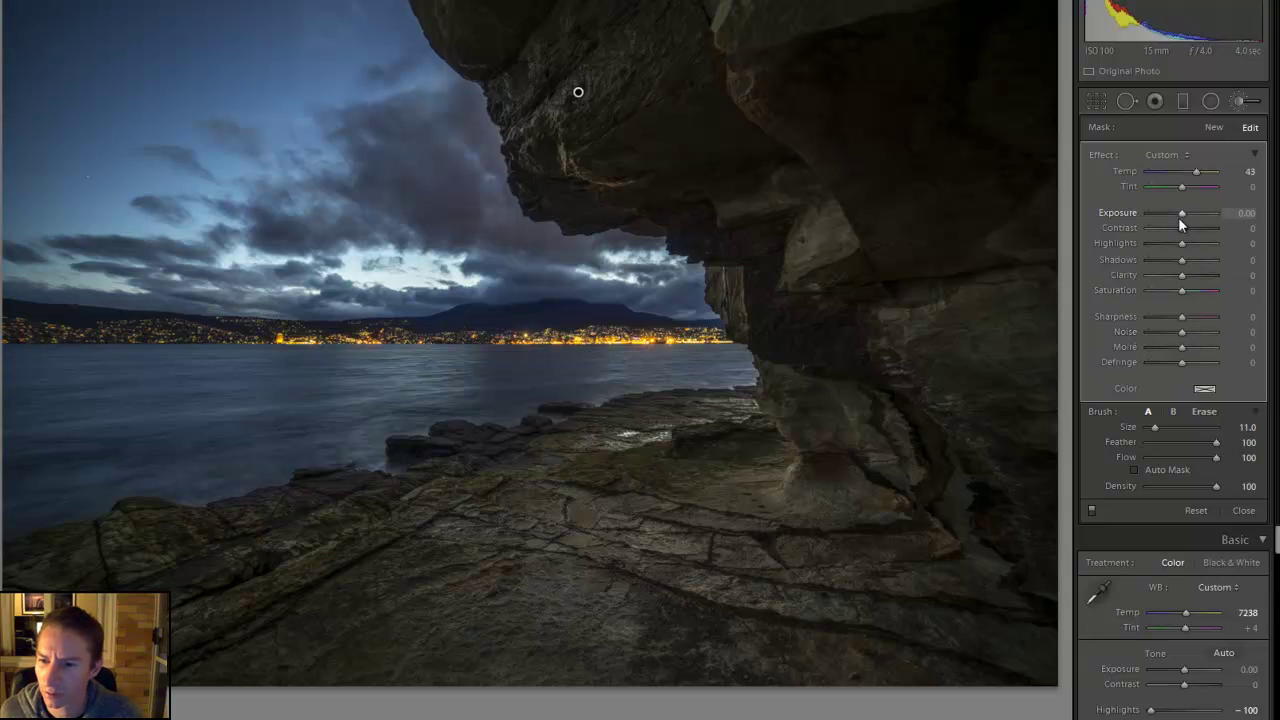
# - Brighten the brushed rocks, then set global Exposure to +0.83 and lower Whites to +45
pyautogui.moveTo(1180, 214); pyautogui.dragTo(1183, 216)
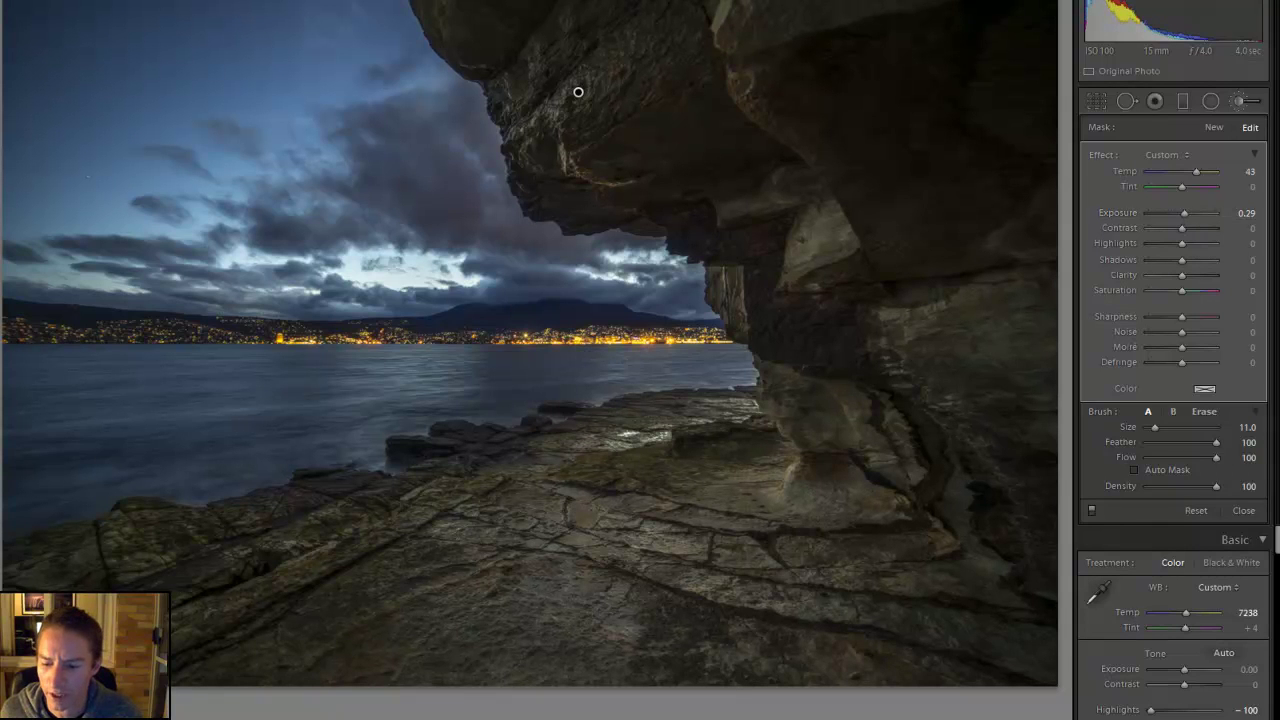
pyautogui.press('k')
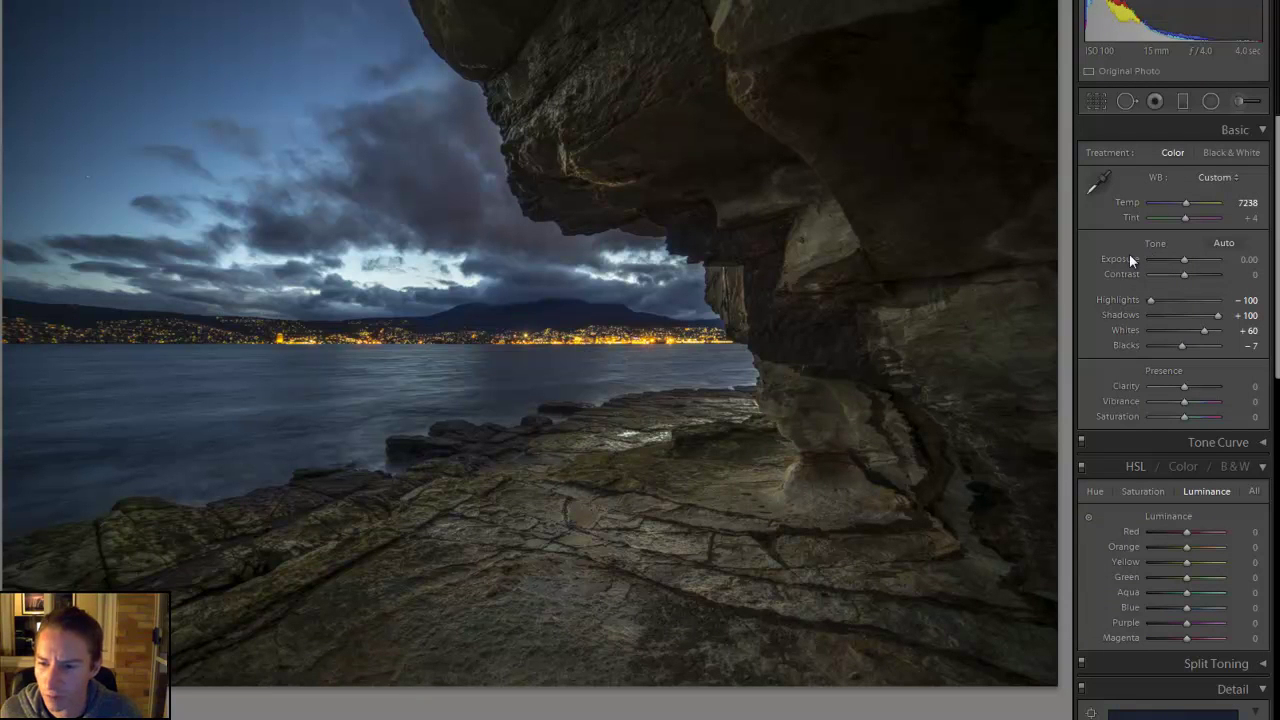
pyautogui.moveTo(1186, 262); pyautogui.dragTo(1188, 260)
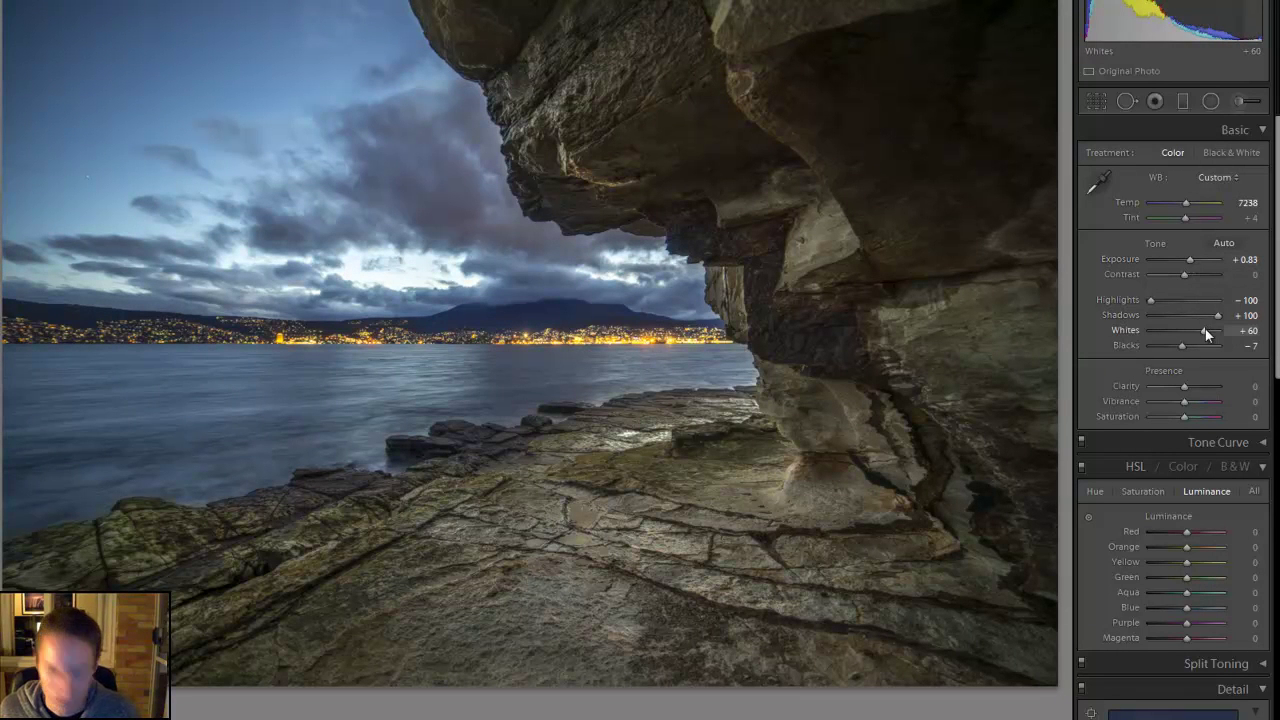
pyautogui.moveTo(1204, 330); pyautogui.dragTo(1202, 329)
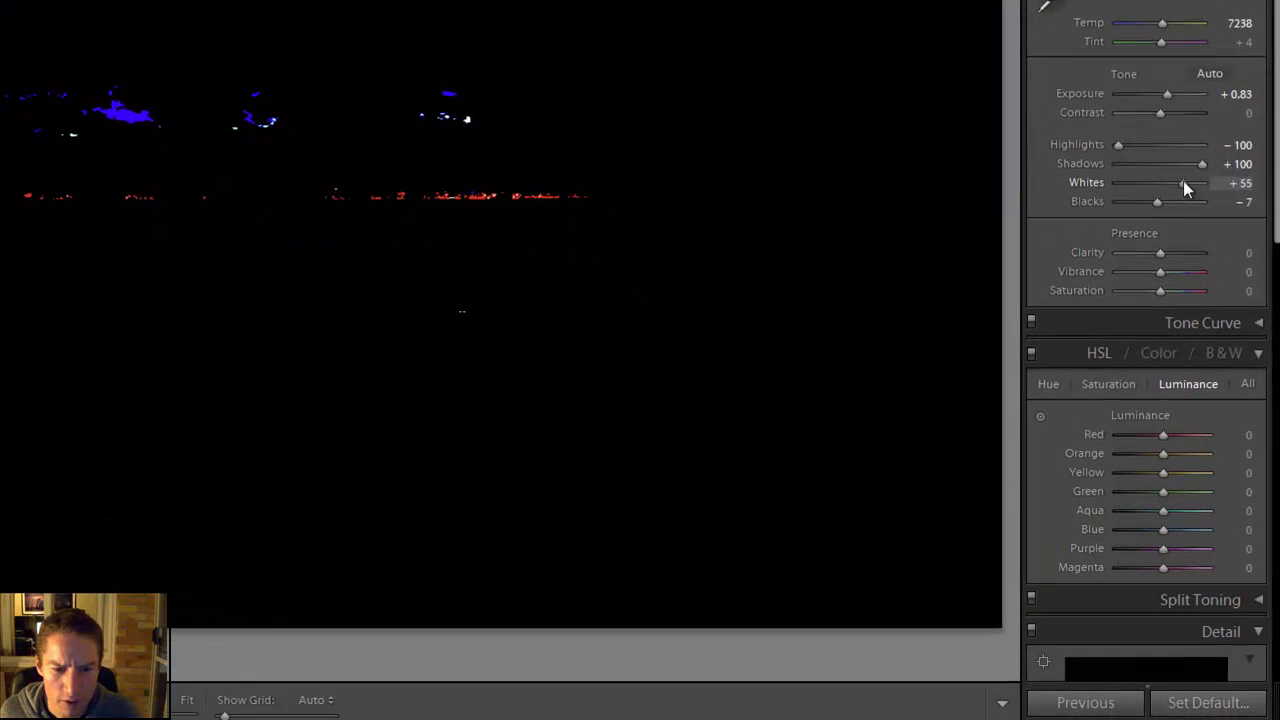
pyautogui.moveTo(1183, 181); pyautogui.dragTo(1179, 180)
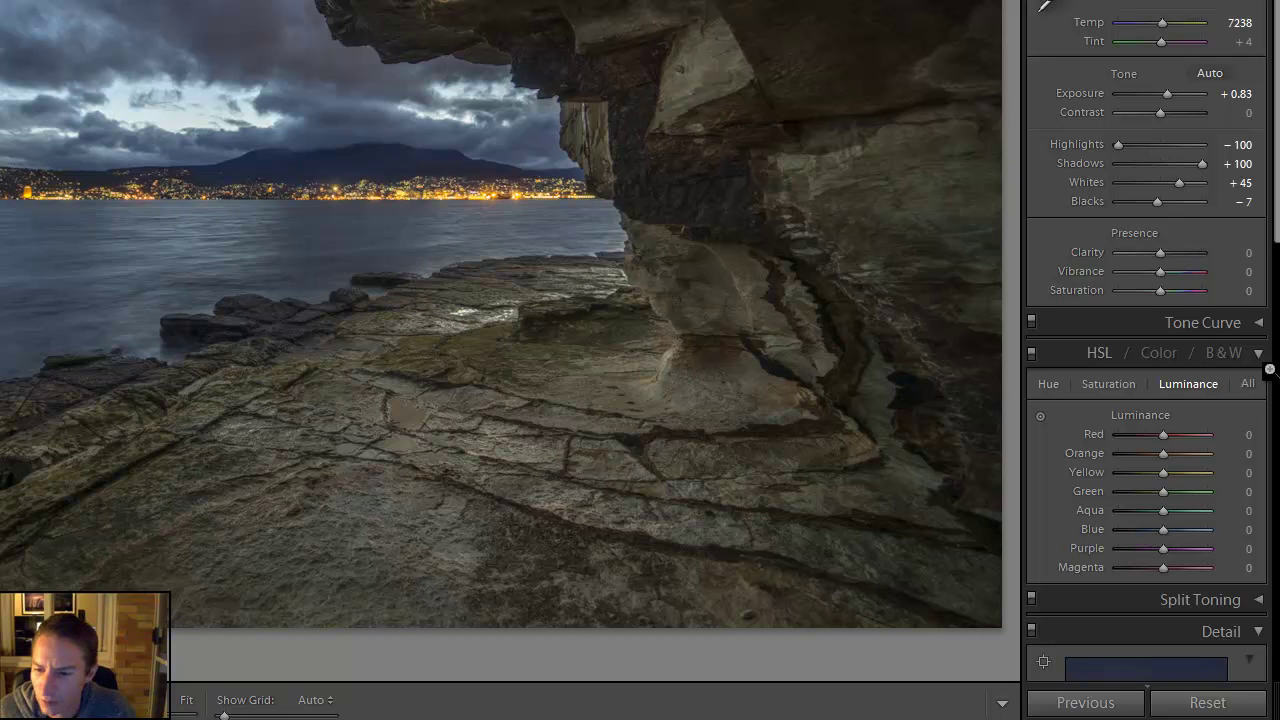
# - In HSL Luminance, set Orange to +100 so the warm rocks glow brighter
pyautogui.click(1180, 384)
pyautogui.click(1180, 384)
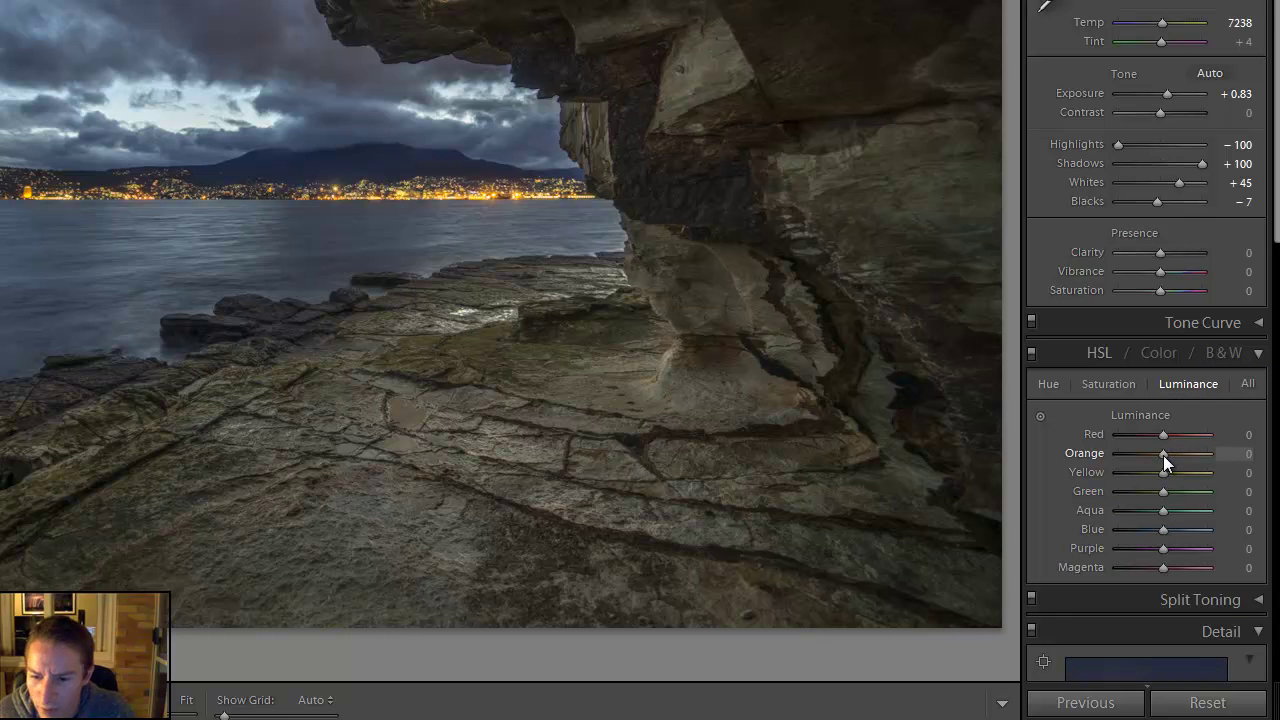
pyautogui.moveTo(1163, 455); pyautogui.dragTo(1198, 457)
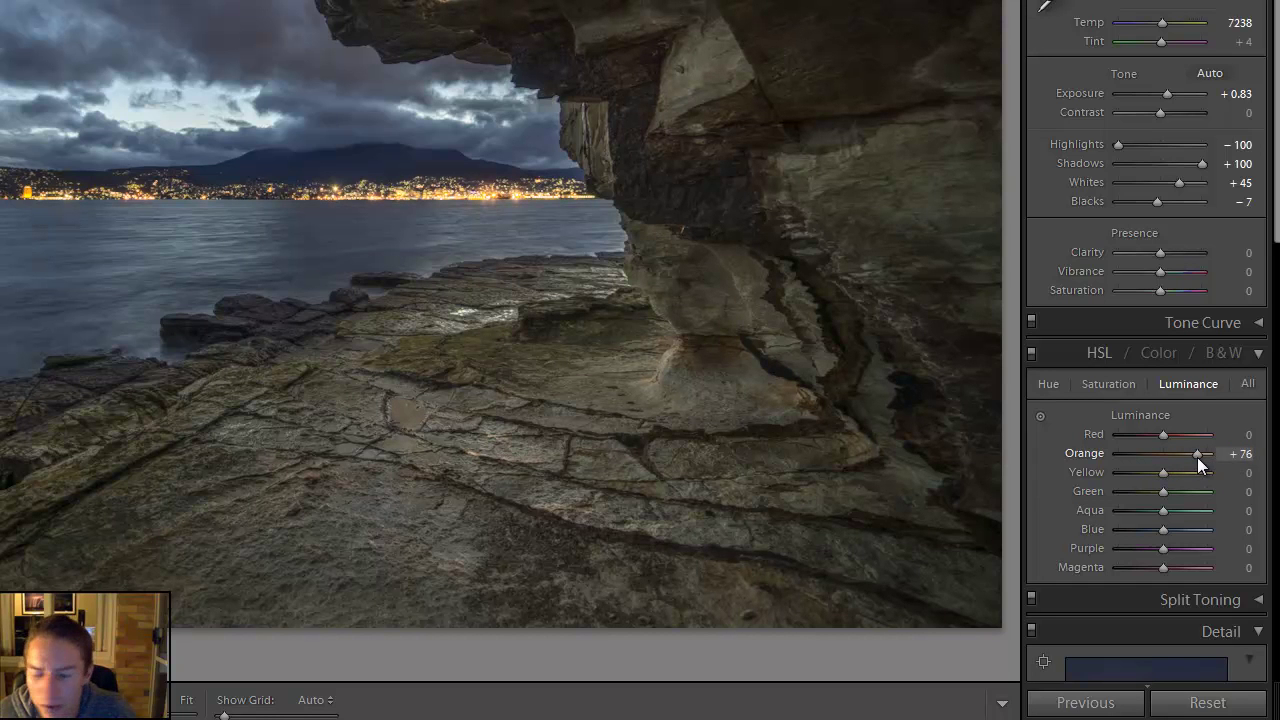
pyautogui.moveTo(1198, 456)
pyautogui.mouseDown()
pyautogui.moveTo(1163, 457)
pyautogui.moveTo(1215, 457)
pyautogui.mouseUp()
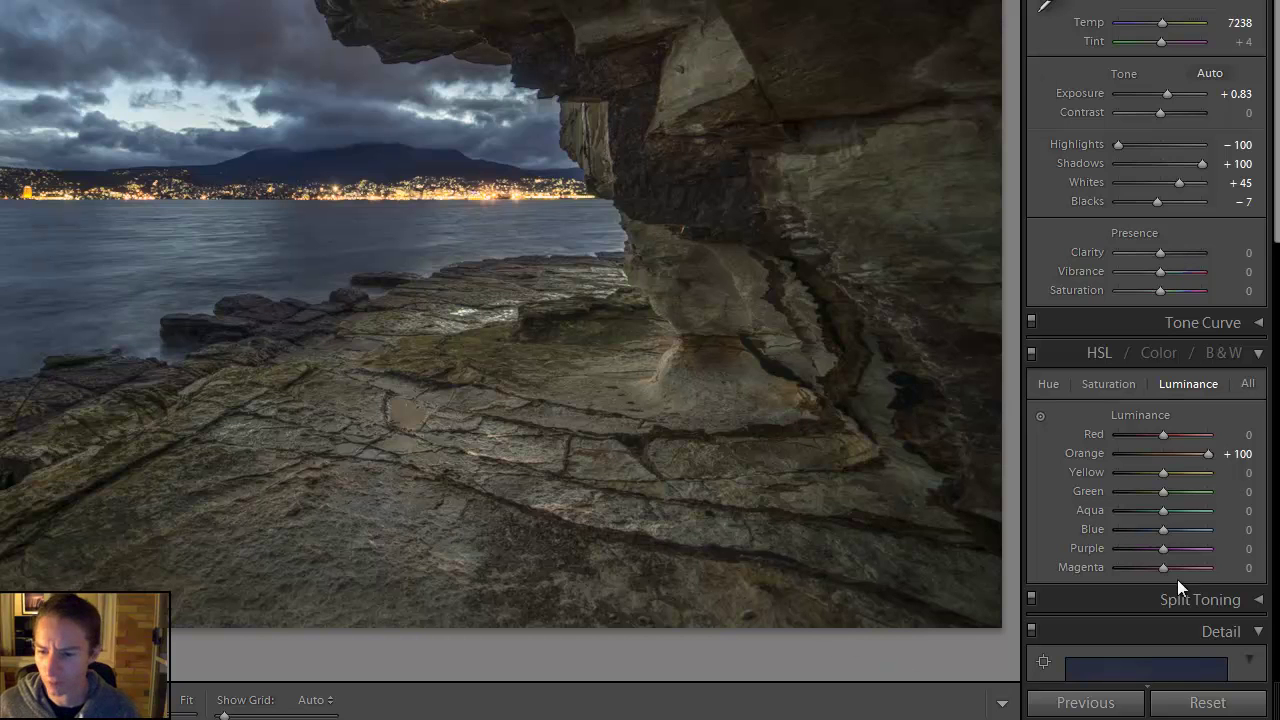
# - Set the Detail panel's Sharpening Amount to 137
pyautogui.scroll(-5, 1149, 530)
pyautogui.scroll(-3, 1149, 501)
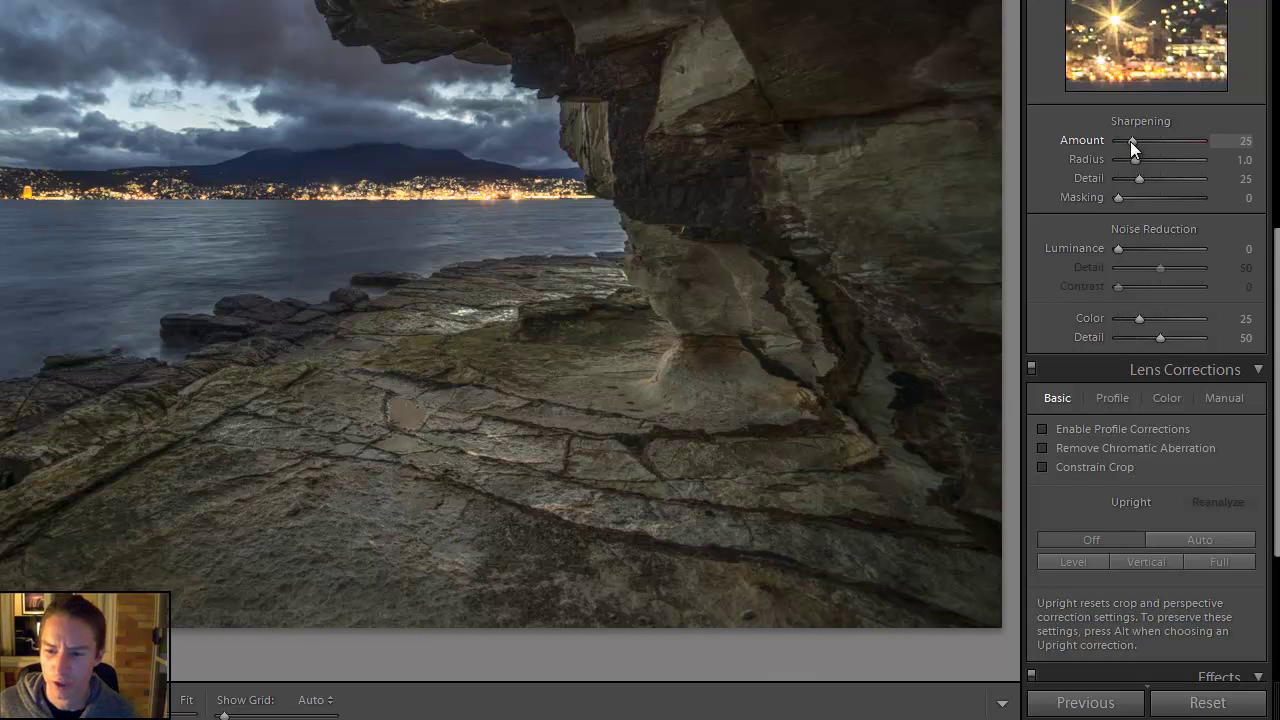
pyautogui.moveTo(1130, 141); pyautogui.dragTo(1250, 143)
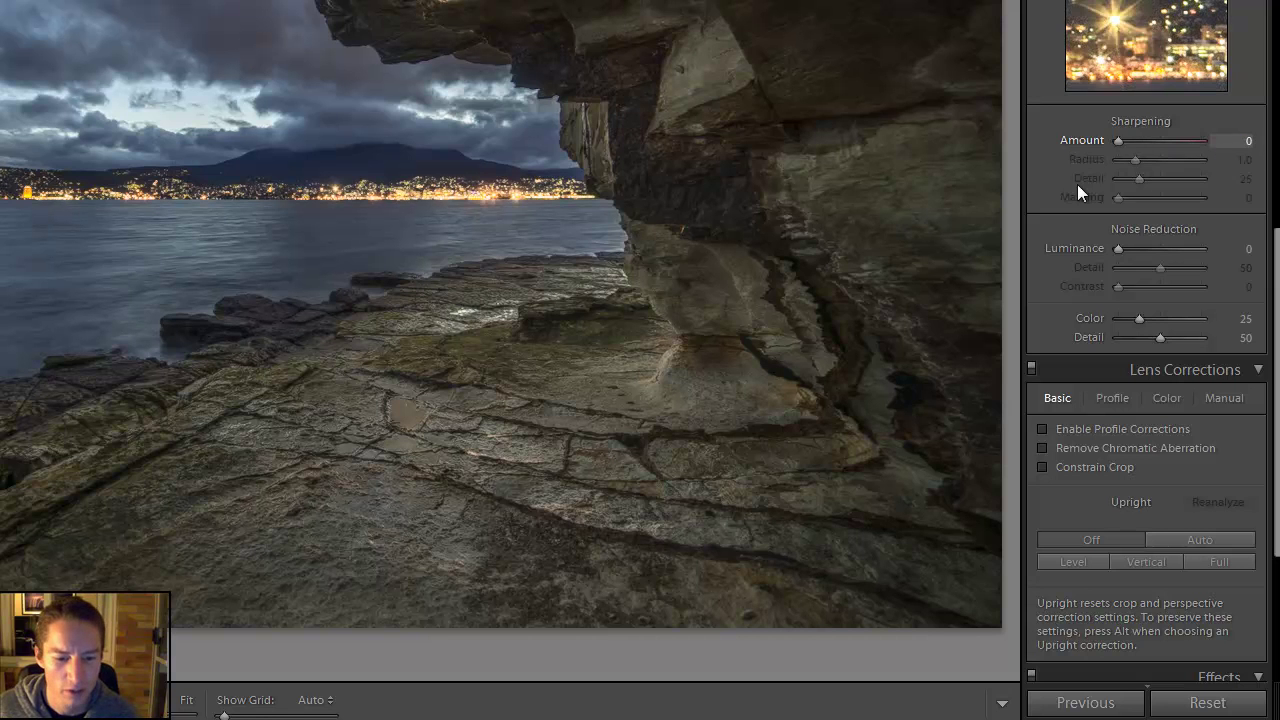
pyautogui.moveTo(1202, 141); pyautogui.dragTo(1193, 184)
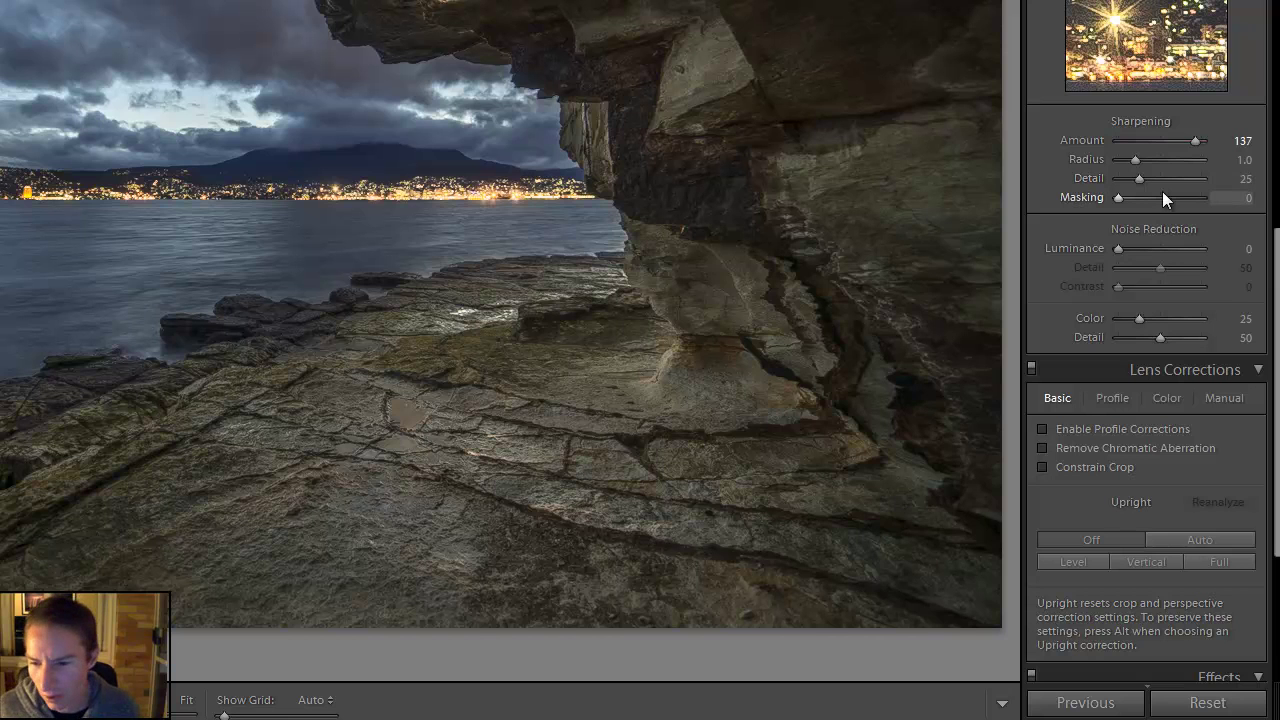
# - Raise sharpening Masking to 74 with the Alt mask preview, confining sharpening to edges
pyautogui.press('alt')
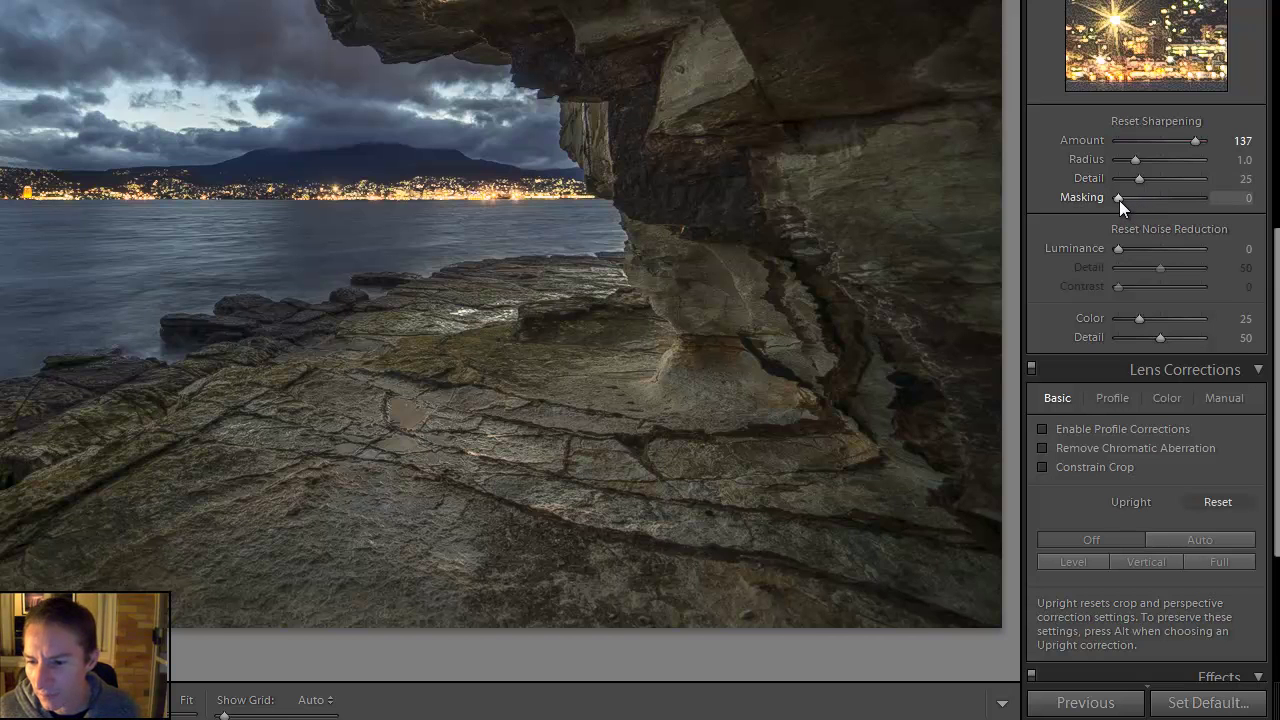
pyautogui.moveTo(1119, 200); pyautogui.dragTo(1163, 202)
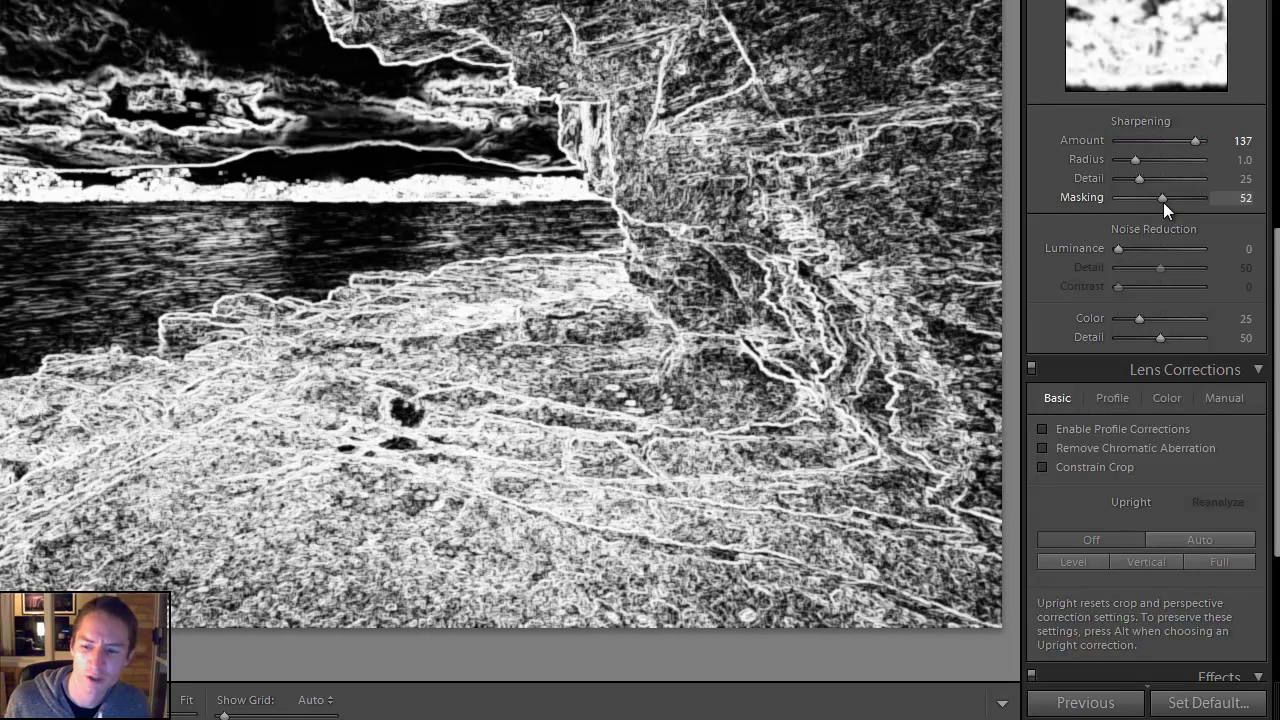
pyautogui.moveTo(1163, 202); pyautogui.dragTo(1169, 203)
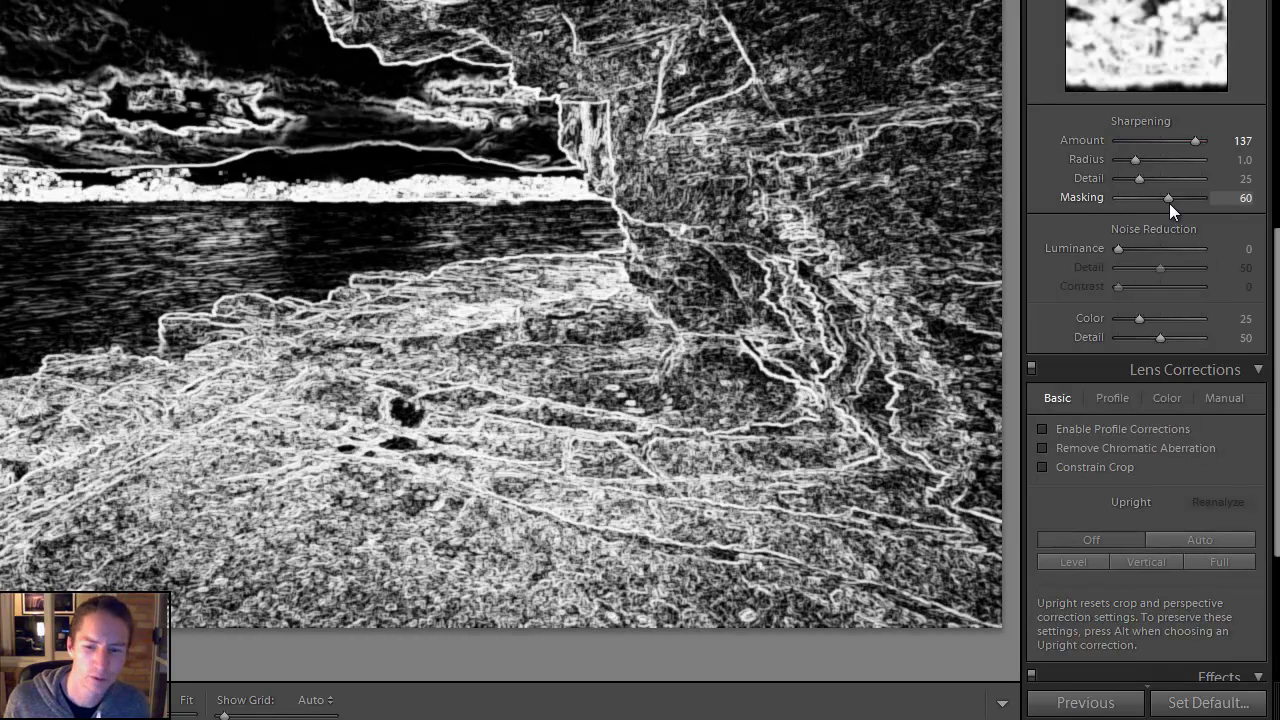
pyautogui.moveTo(1169, 203); pyautogui.dragTo(1176, 203)
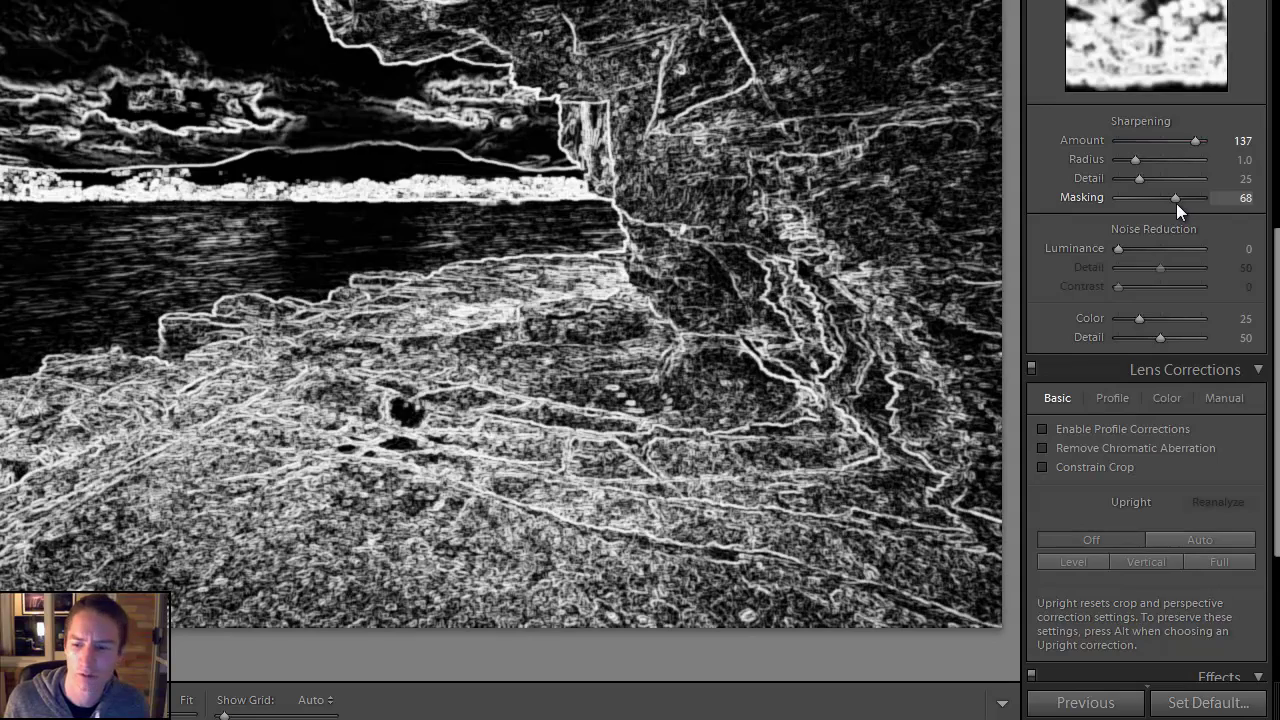
pyautogui.moveTo(1176, 203)
pyautogui.mouseDown()
pyautogui.moveTo(1193, 204)
pyautogui.moveTo(1181, 204)
pyautogui.mouseUp()
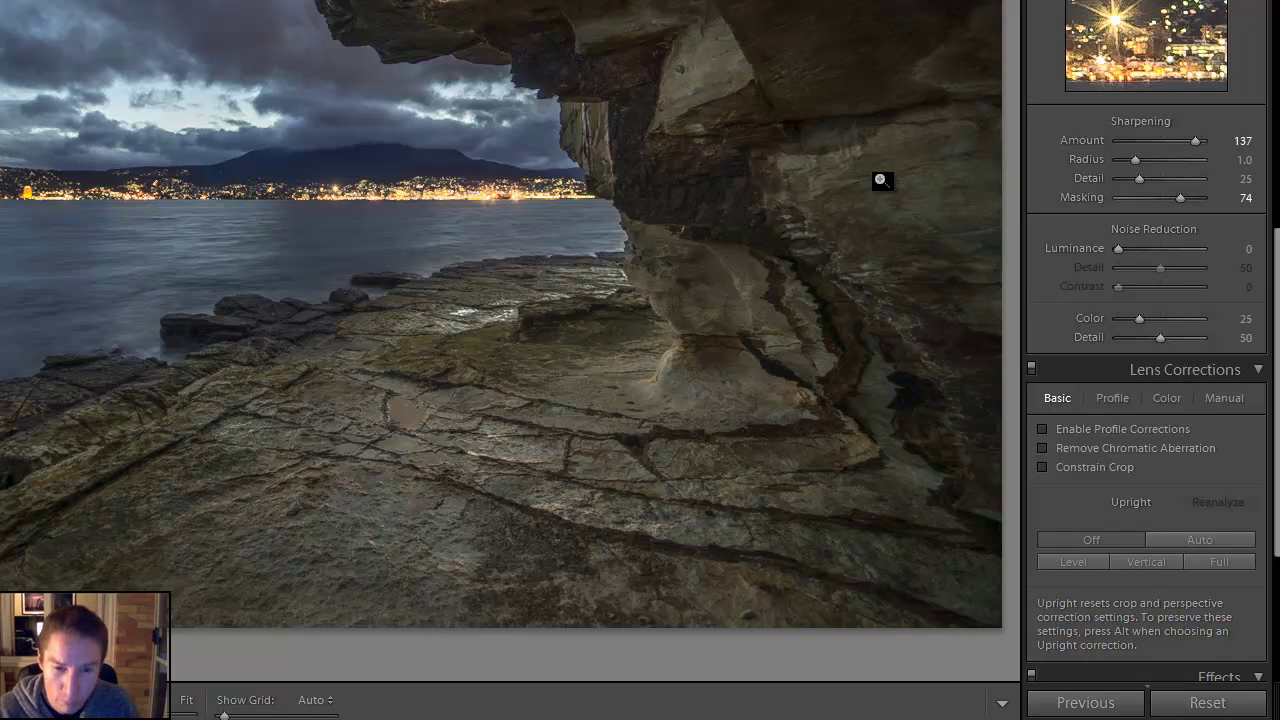
pyautogui.press('\\')
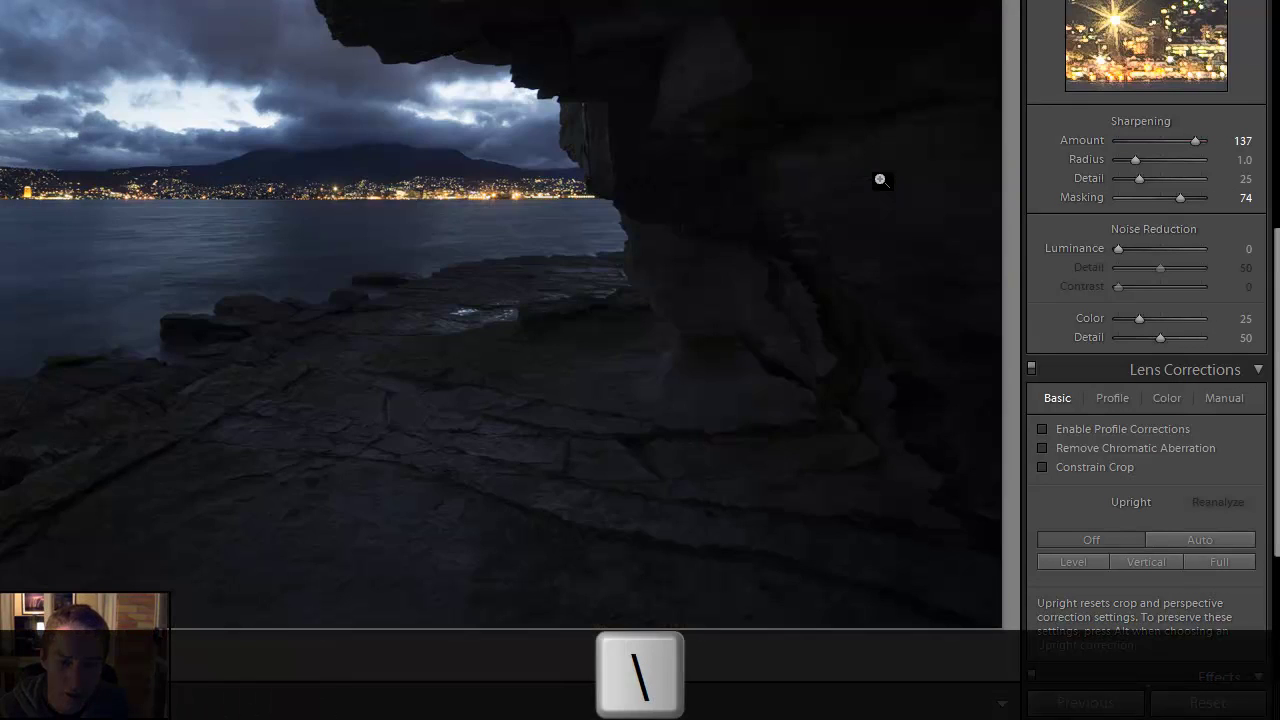
pyautogui.press('\\')
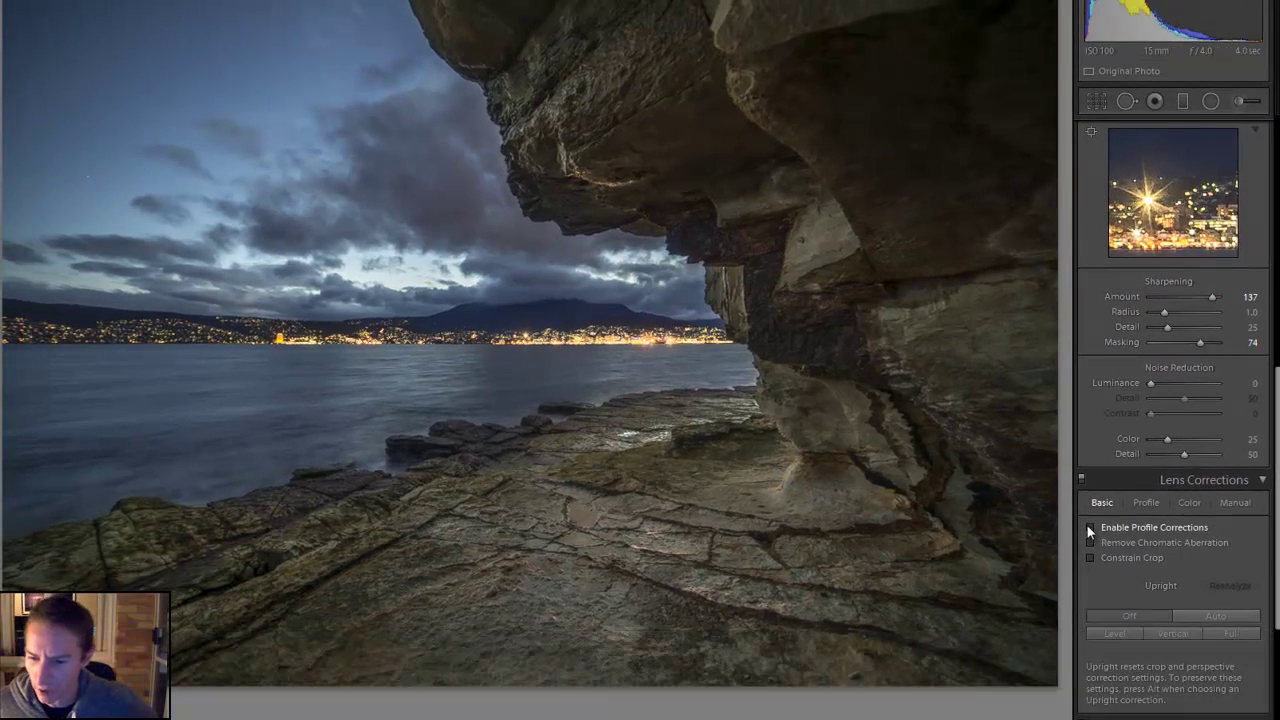
# - Turn on Enable Profile Corrections in Lens Corrections to fix distortion and vignetting
pyautogui.click(1088, 526)
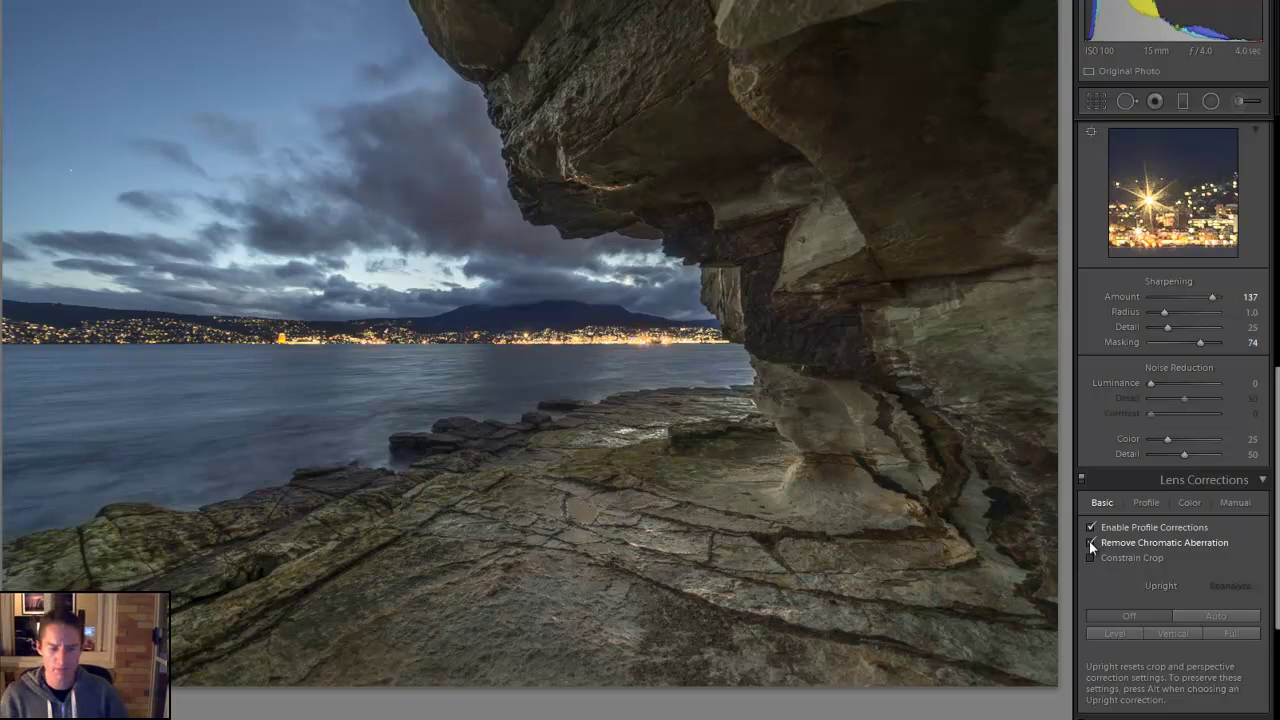
# - Darken the corners with a post-crop vignette and raise its Feather to 86
pyautogui.scroll(-4, 1149, 625)
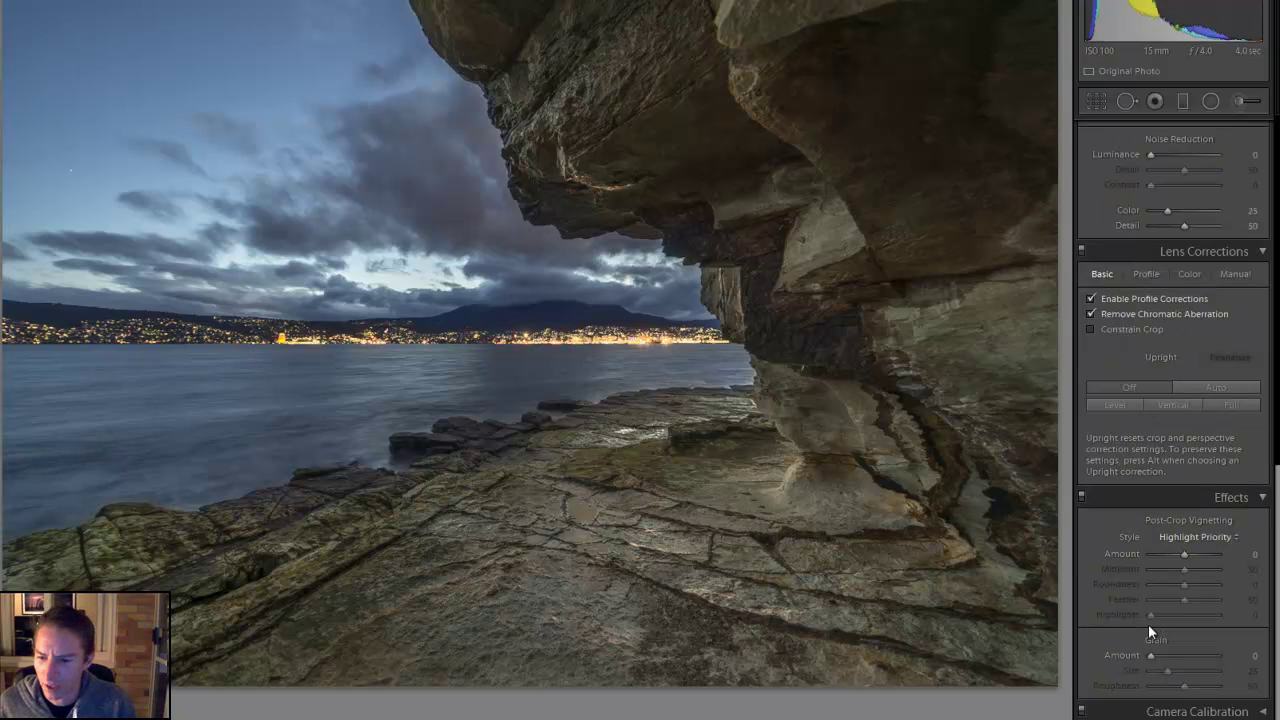
pyautogui.moveTo(1183, 554); pyautogui.dragTo(1139, 584)
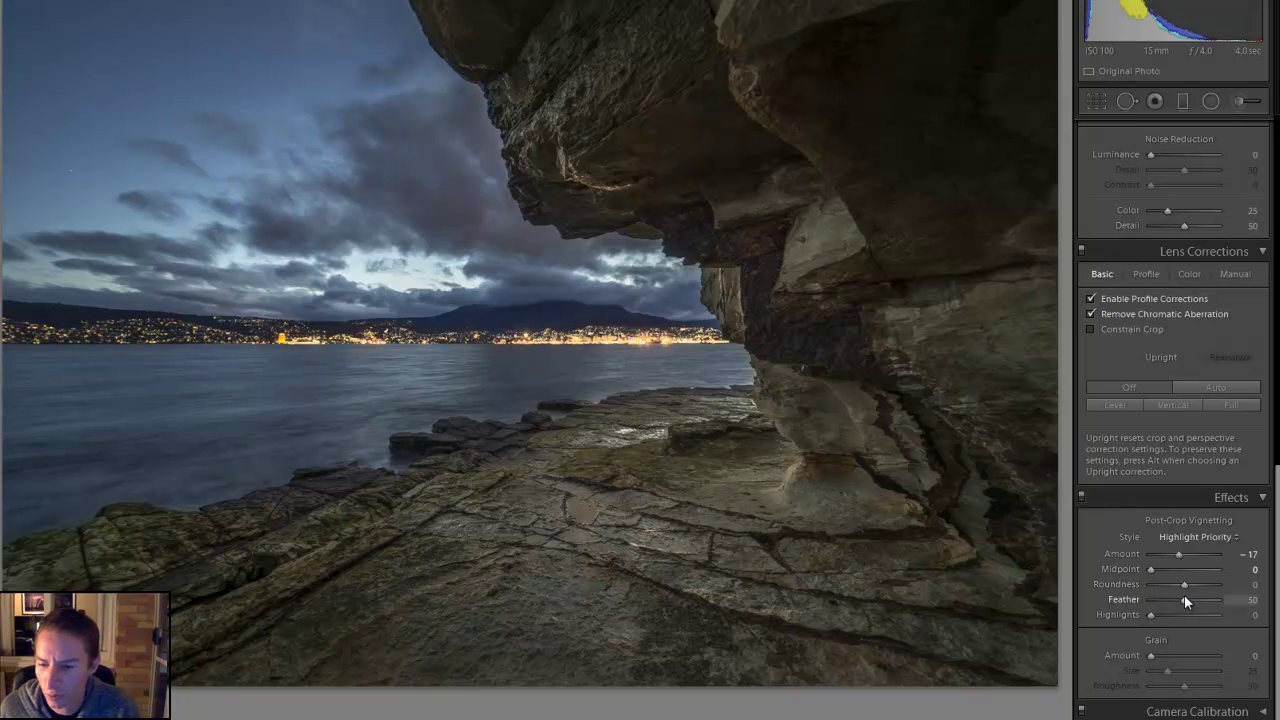
pyautogui.moveTo(1182, 598)
pyautogui.mouseDown()
pyautogui.moveTo(1206, 600)
pyautogui.moveTo(1146, 606)
pyautogui.moveTo(1217, 605)
pyautogui.moveTo(1206, 606)
pyautogui.mouseUp()
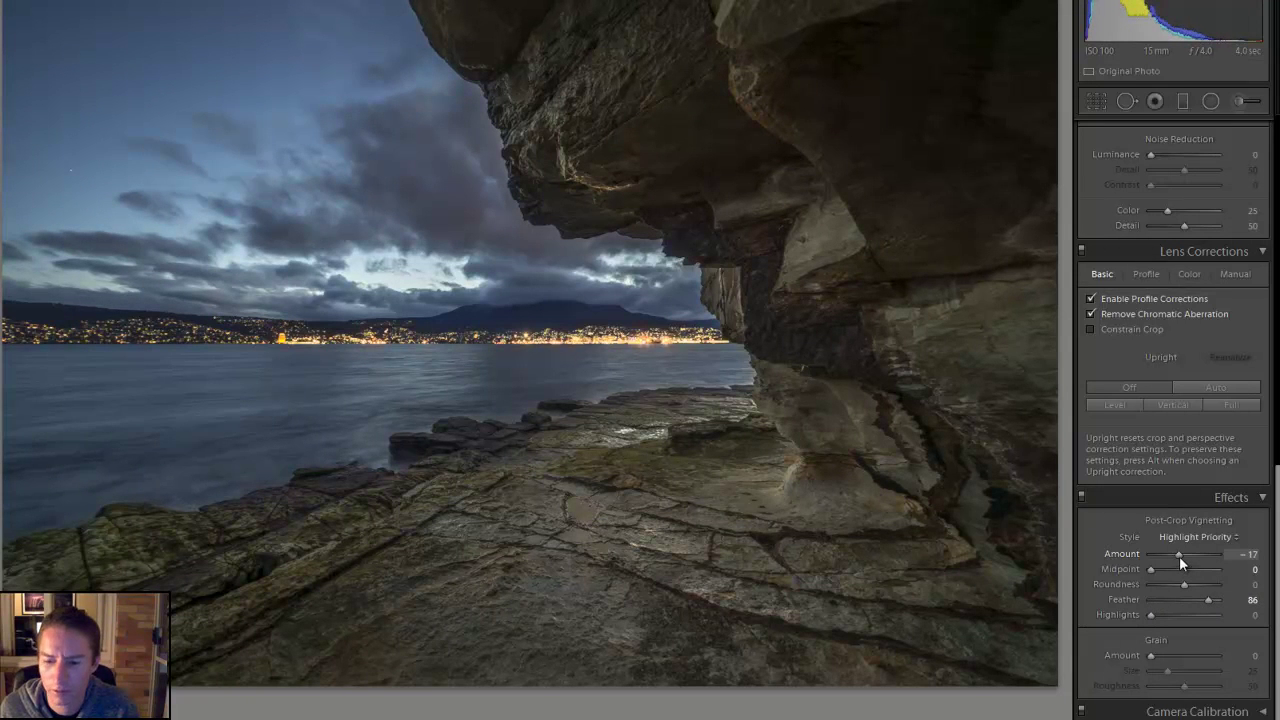
pyautogui.moveTo(1179, 556); pyautogui.dragTo(1178, 558)
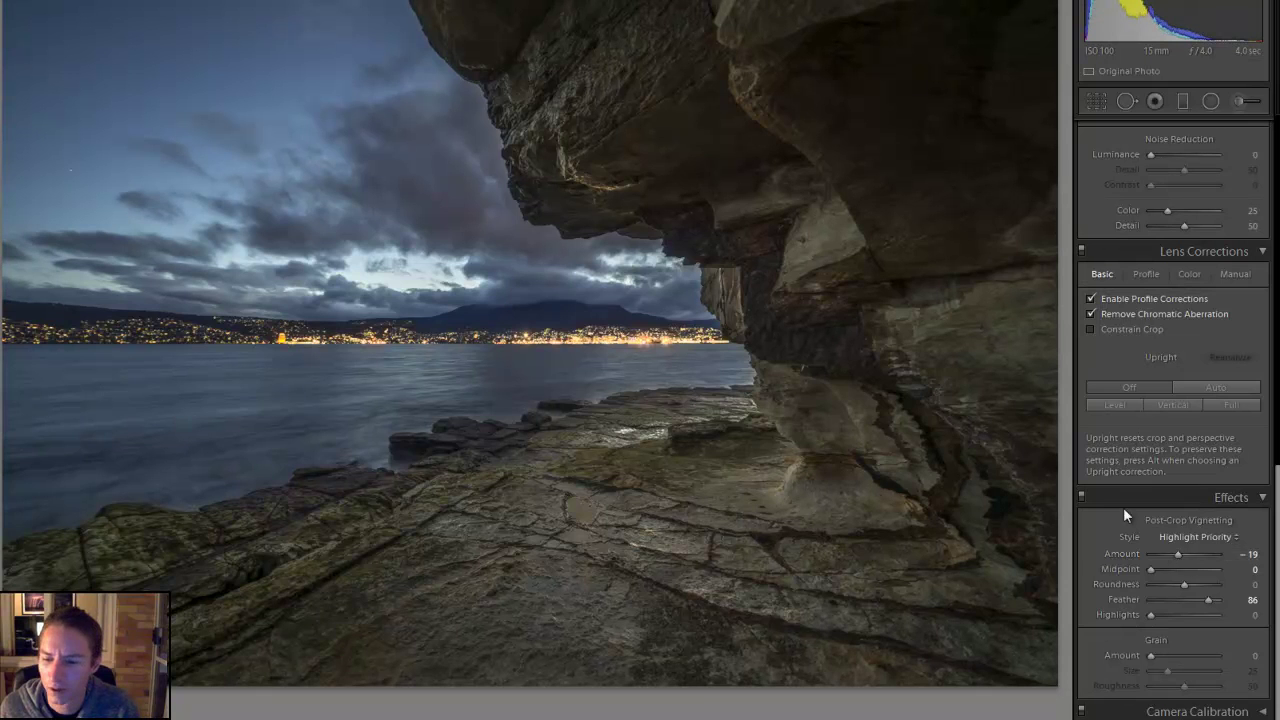
# - Toggle the vignette on and off to compare, then settle its Amount at -12
pyautogui.click(1081, 498)
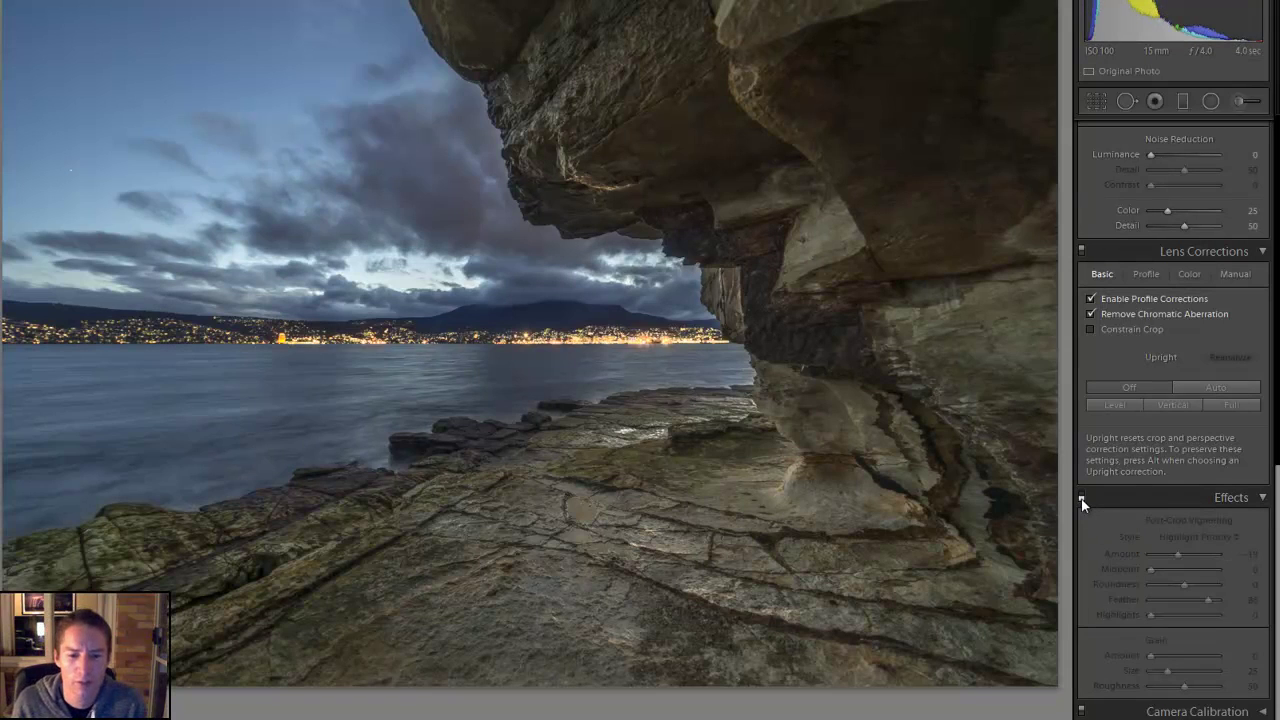
pyautogui.click(1081, 498)
pyautogui.click(1081, 498)
pyautogui.click(1081, 498)
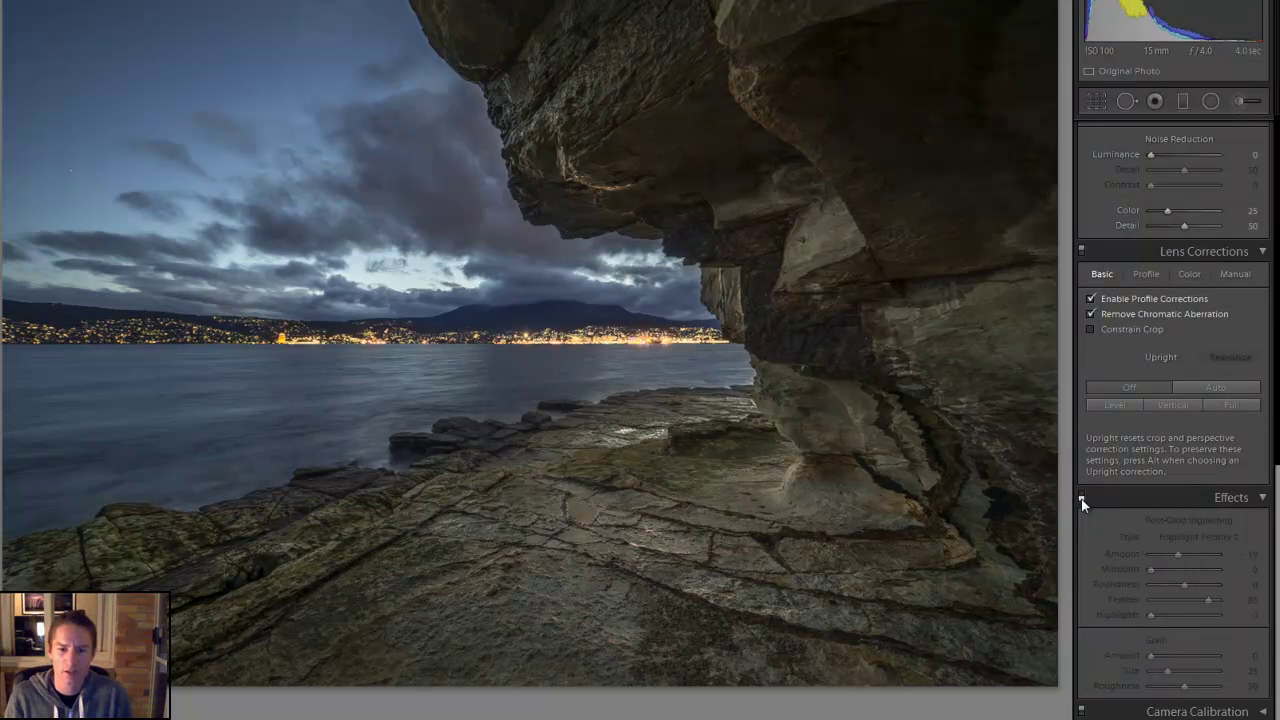
pyautogui.click(1081, 498)
pyautogui.click(1081, 498)
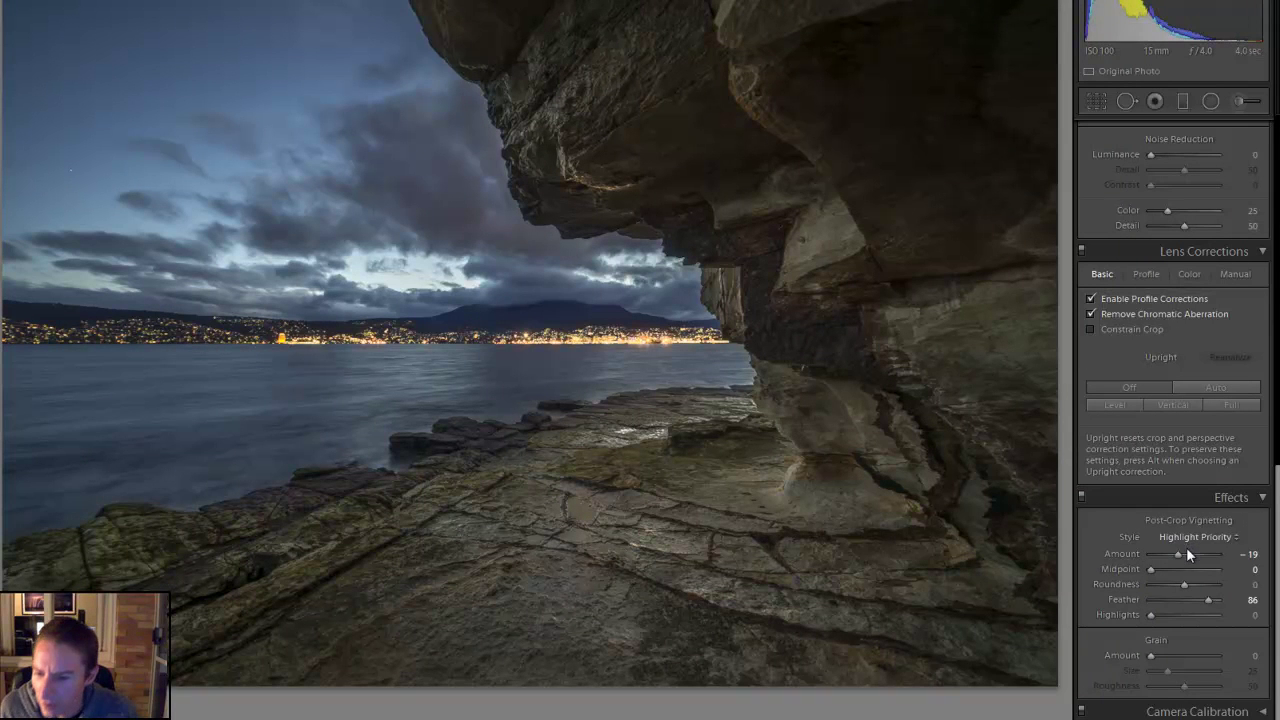
pyautogui.moveTo(1186, 547); pyautogui.dragTo(1175, 551)
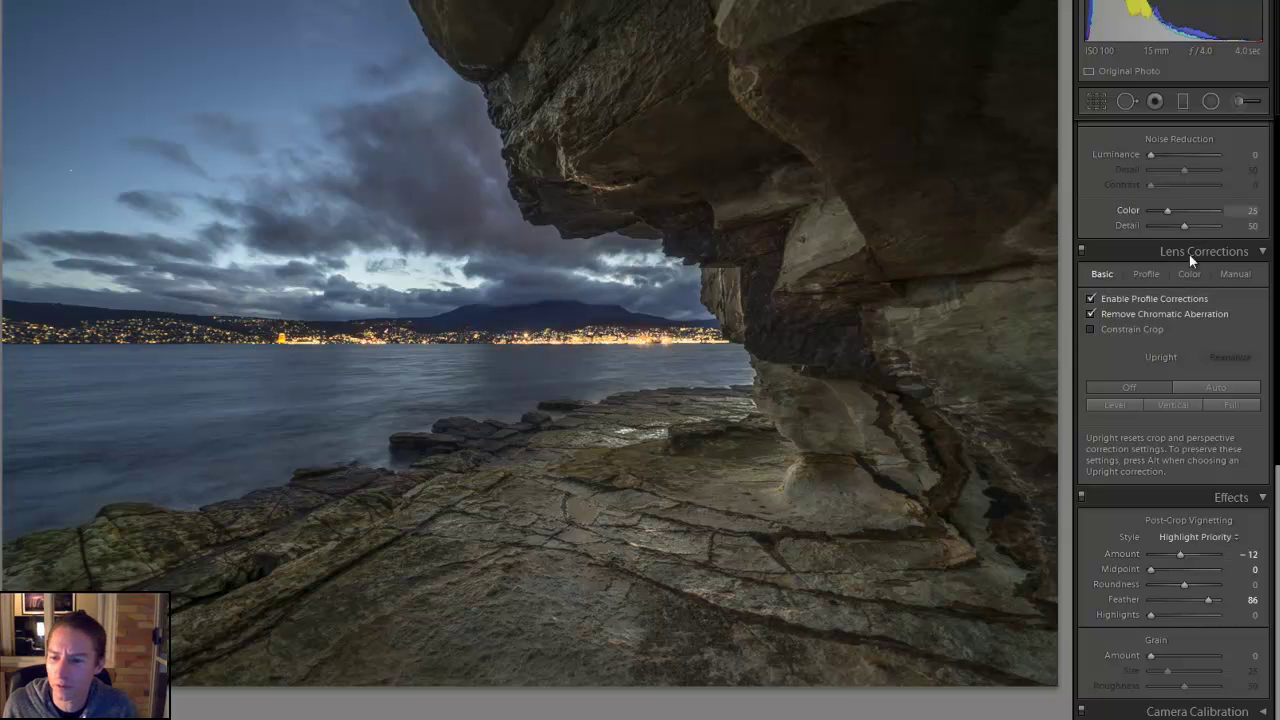
# - Push the Basic panel Tint to +25, then ease it back to +21
pyautogui.scroll(10, 1210, 473)
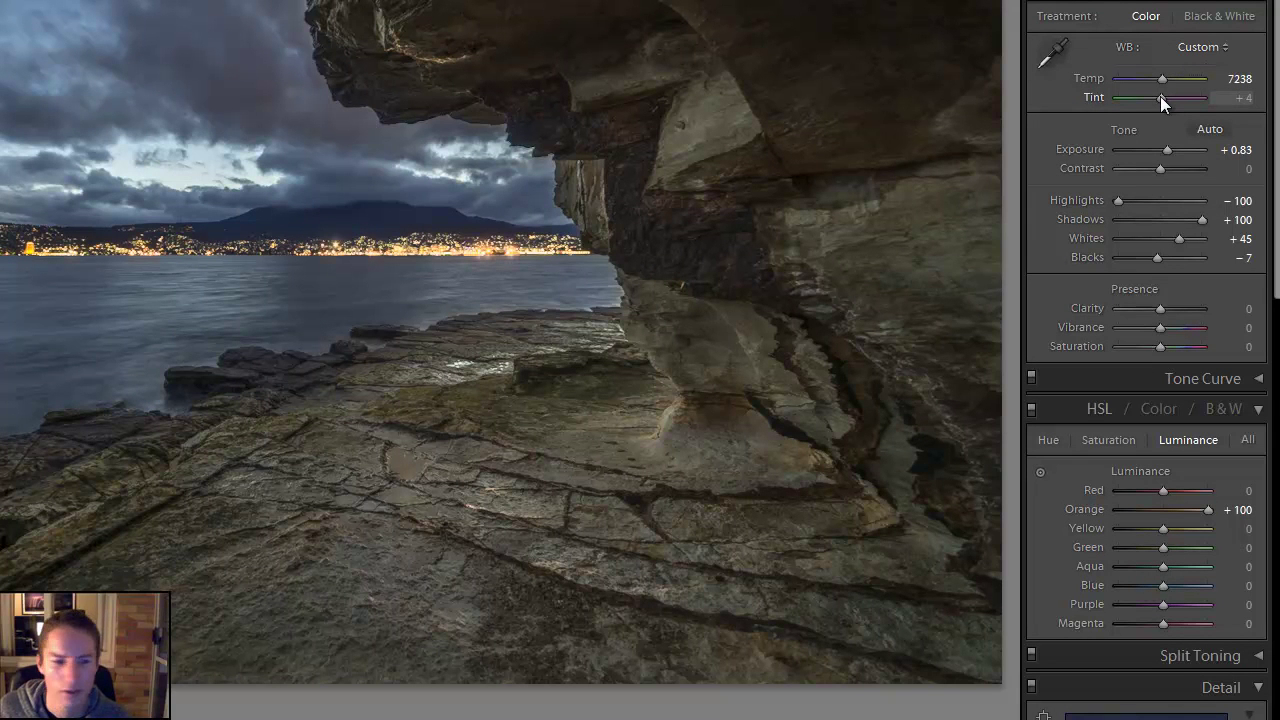
pyautogui.moveTo(1160, 97); pyautogui.dragTo(1166, 97)
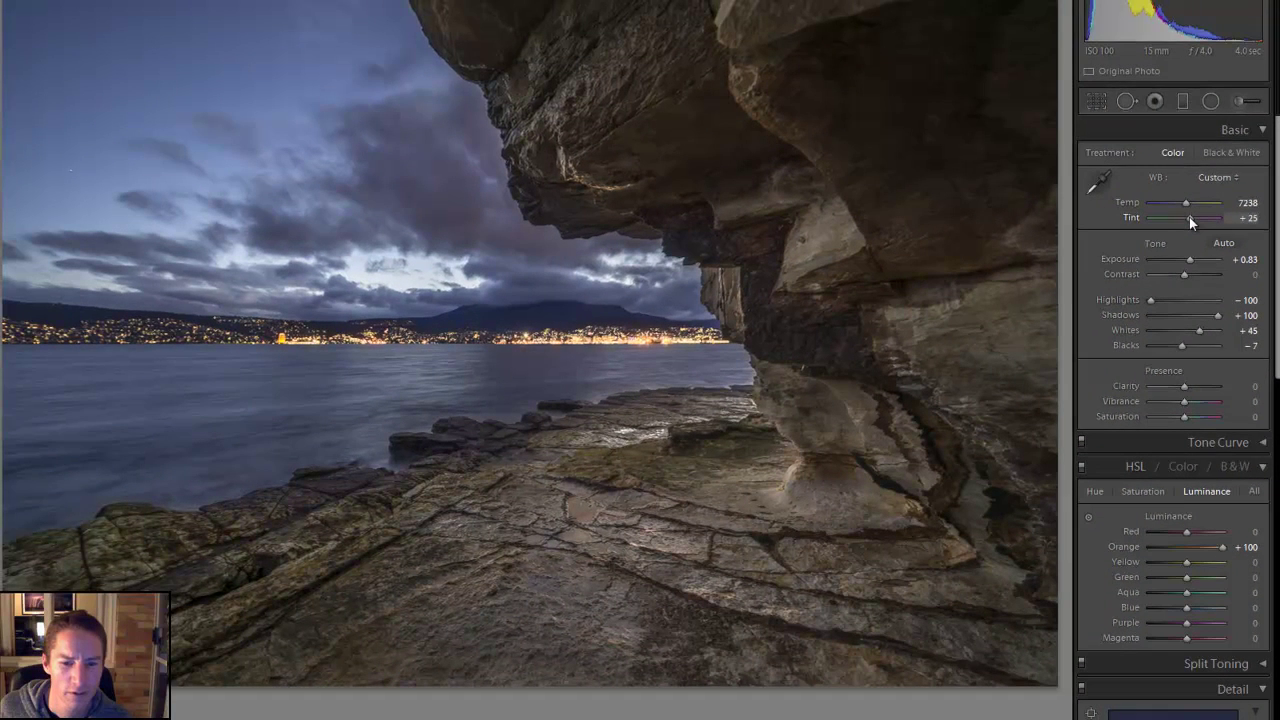
pyautogui.moveTo(1189, 217); pyautogui.dragTo(1188, 216)
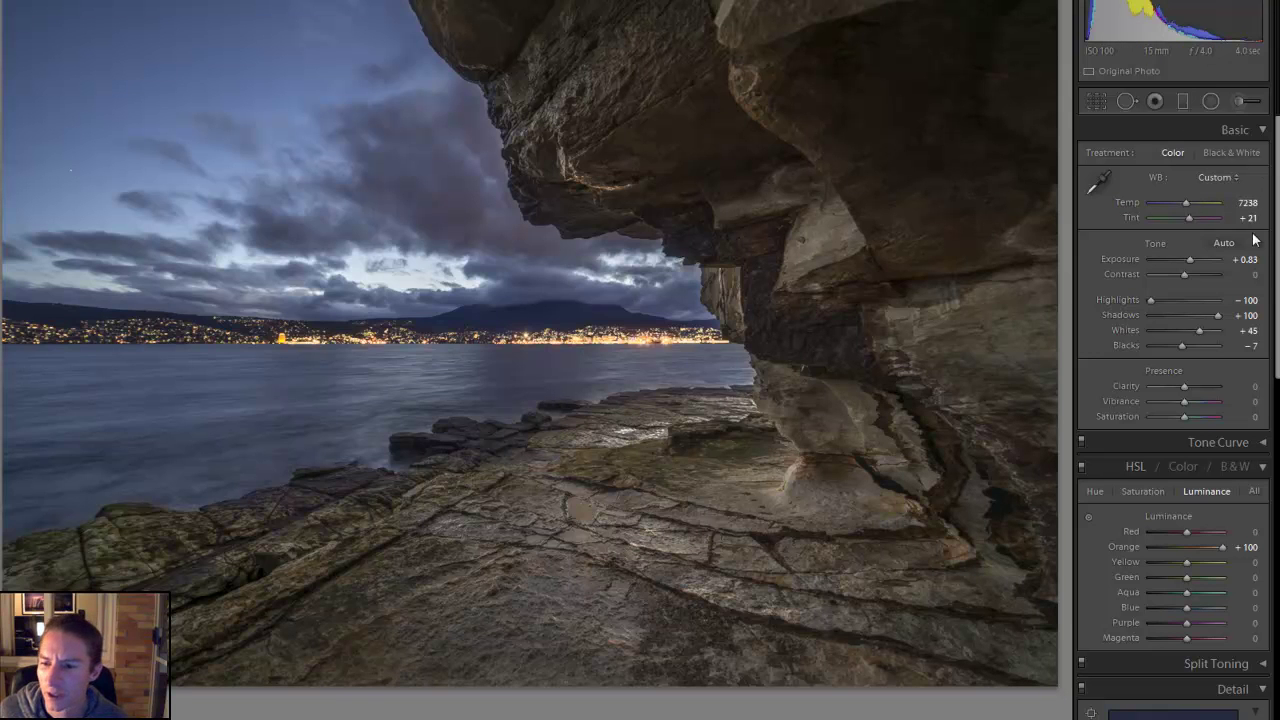
# - Paint a new +0.67 exposure brush over the overhang's underside and the foreground rock ledge
pyautogui.click(1239, 102)
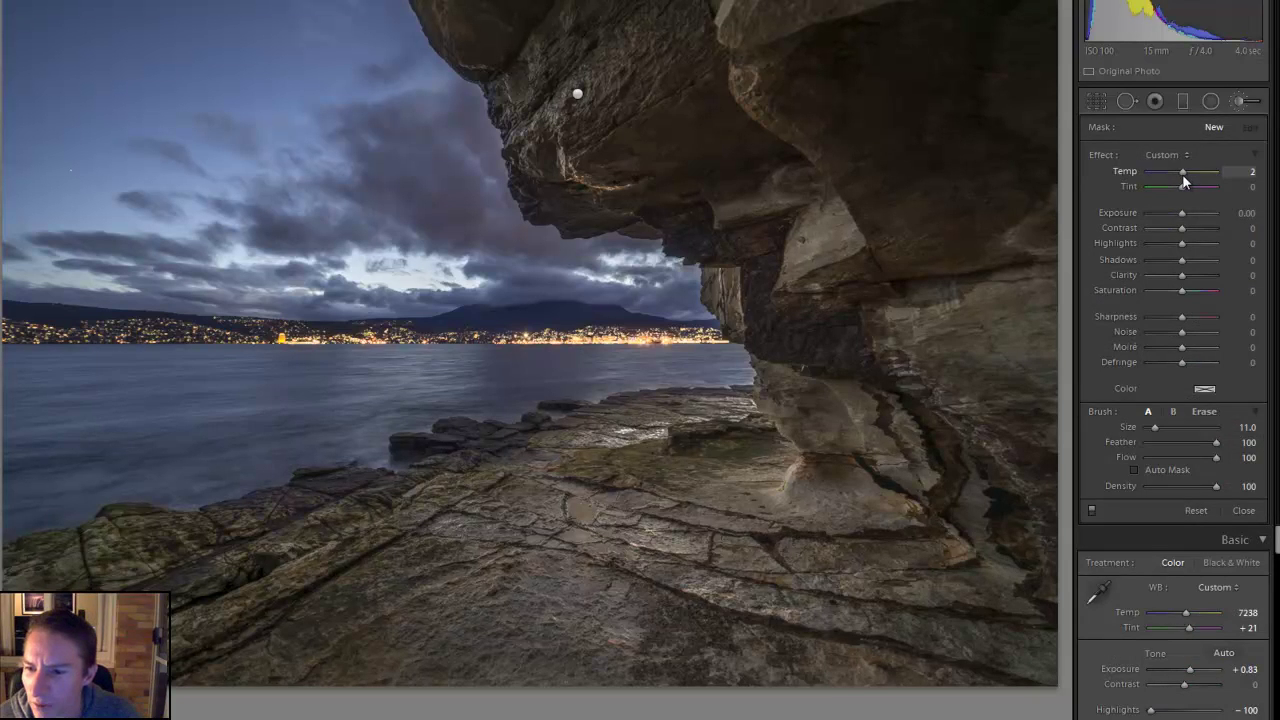
pyautogui.press('alt')
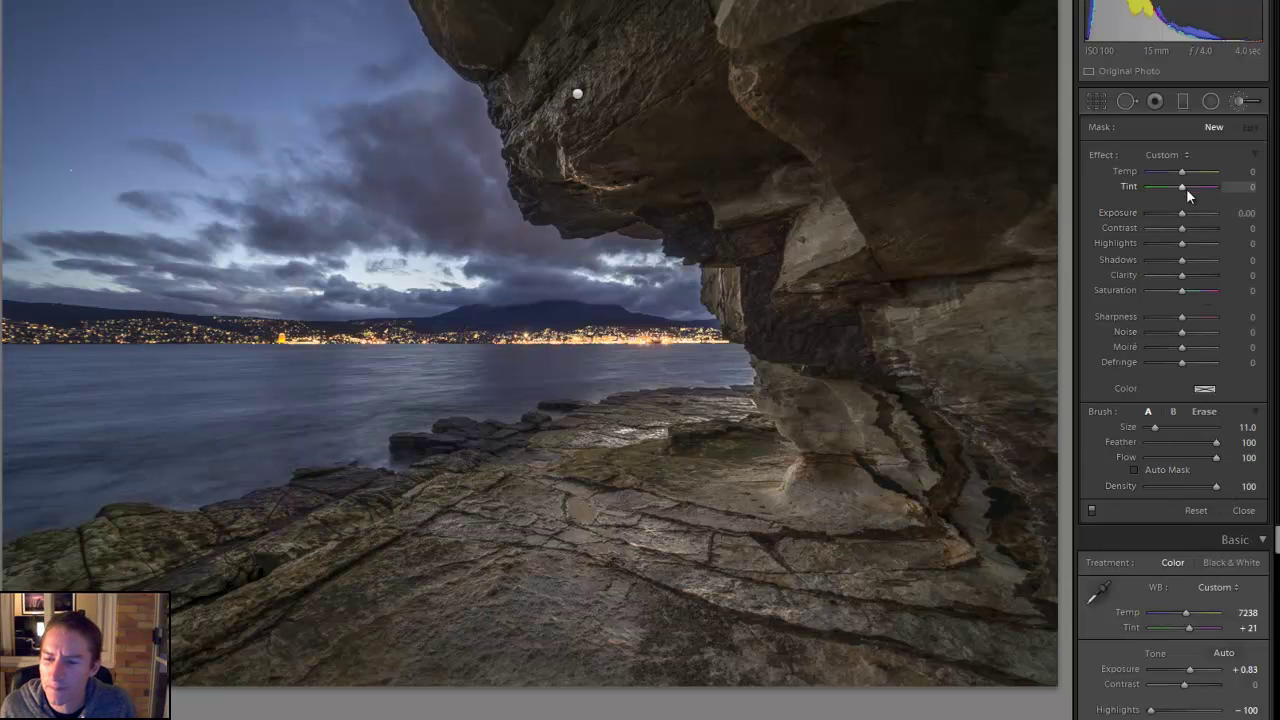
pyautogui.moveTo(1181, 214); pyautogui.dragTo(1186, 213)
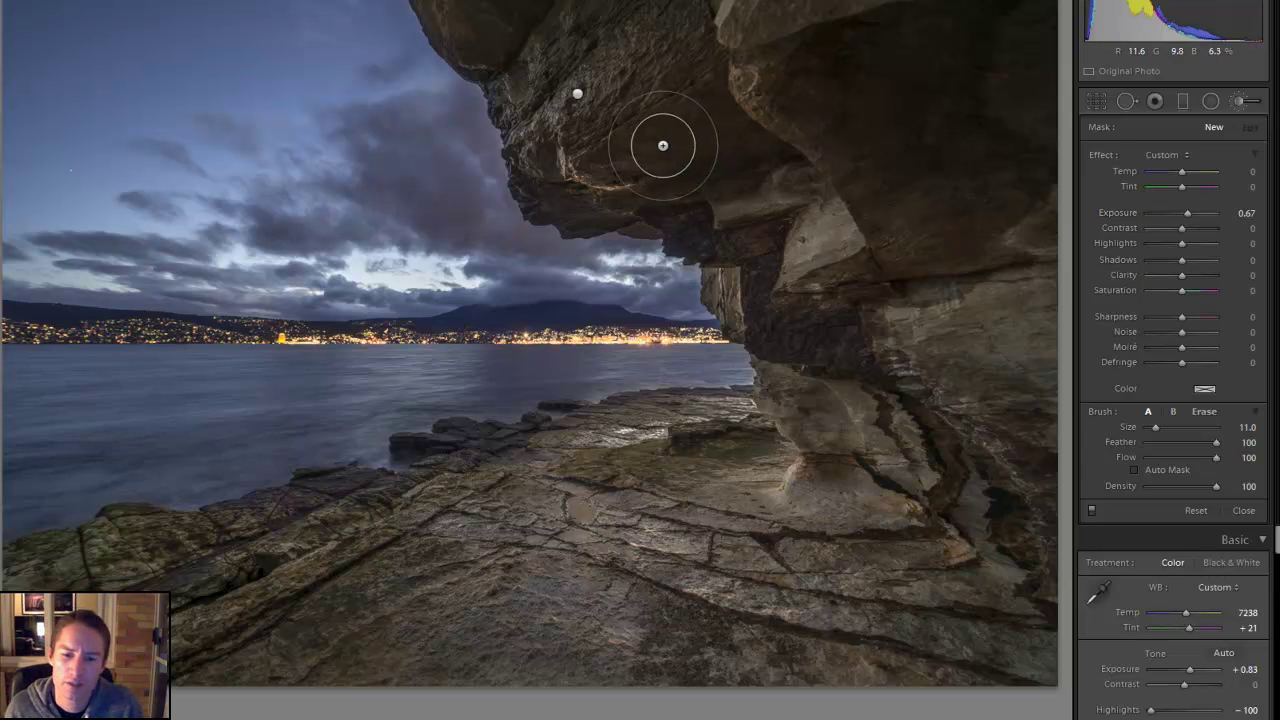
pyautogui.press(']')
pyautogui.moveTo(599, 152)
pyautogui.mouseDown()
pyautogui.moveTo(663, 94)
pyautogui.moveTo(651, 80)
pyautogui.moveTo(611, 157)
pyautogui.moveTo(590, 83)
pyautogui.moveTo(614, 166)
pyautogui.moveTo(646, 63)
pyautogui.moveTo(747, 204)
pyautogui.moveTo(820, 223)
pyautogui.moveTo(891, 286)
pyautogui.moveTo(903, 371)
pyautogui.moveTo(966, 467)
pyautogui.moveTo(823, 414)
pyautogui.moveTo(830, 515)
pyautogui.moveTo(741, 493)
pyautogui.moveTo(770, 555)
pyautogui.moveTo(606, 623)
pyautogui.moveTo(519, 678)
pyautogui.moveTo(534, 663)
pyautogui.moveTo(512, 645)
pyautogui.moveTo(537, 570)
pyautogui.moveTo(537, 500)
pyautogui.moveTo(486, 643)
pyautogui.moveTo(423, 677)
pyautogui.moveTo(465, 525)
pyautogui.moveTo(529, 469)
pyautogui.moveTo(680, 445)
pyautogui.moveTo(480, 575)
pyautogui.moveTo(385, 695)
pyautogui.moveTo(521, 625)
pyautogui.moveTo(343, 520)
pyautogui.moveTo(148, 582)
pyautogui.mouseUp()
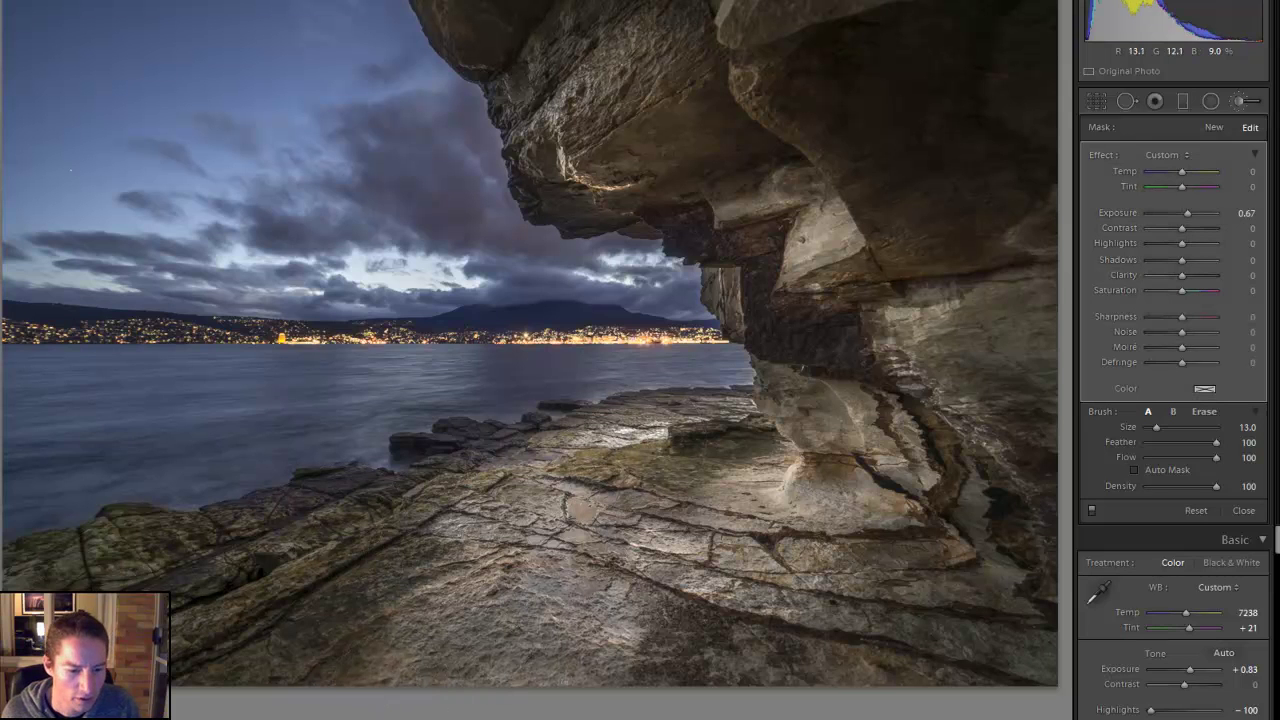
pyautogui.moveTo(150, 640)
pyautogui.mouseDown()
pyautogui.moveTo(288, 555)
pyautogui.moveTo(186, 615)
pyautogui.mouseUp()
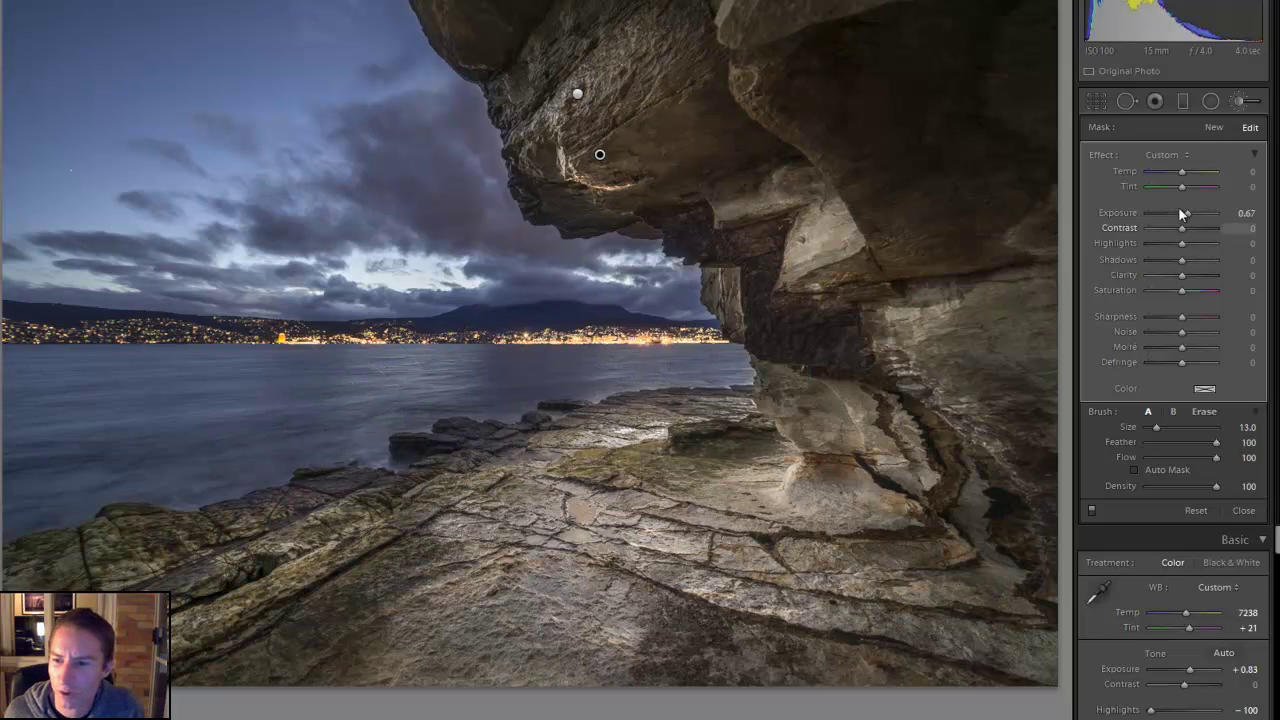
# - Lower the brightening brush to 0.48 exposure and paint more rocks and left-edge water
pyautogui.click(1241, 104)
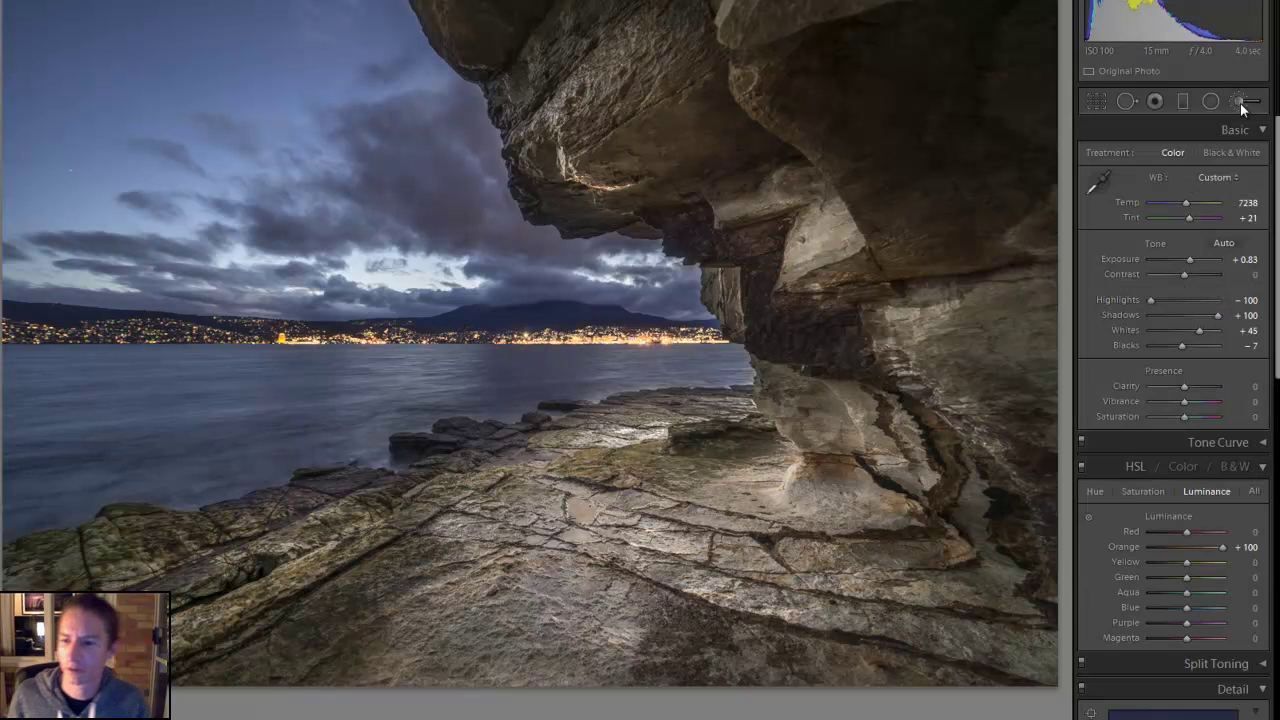
pyautogui.click(1241, 104)
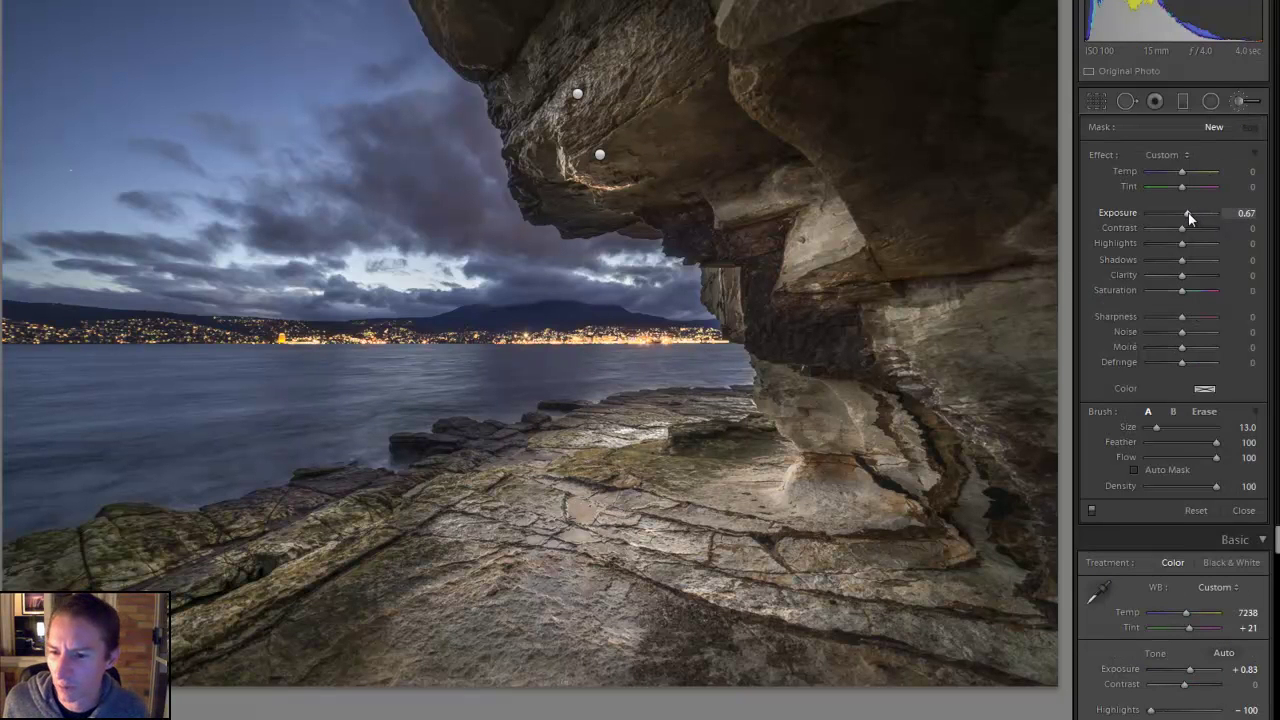
pyautogui.moveTo(1188, 214); pyautogui.dragTo(1186, 214)
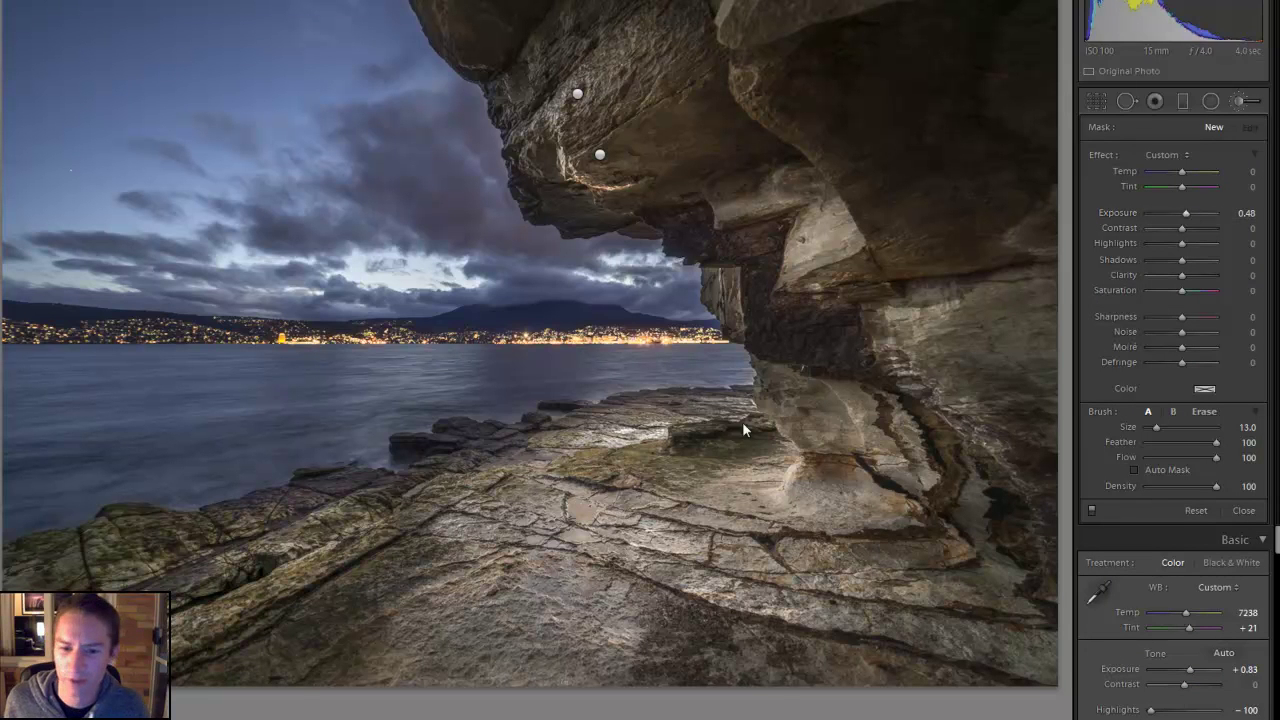
pyautogui.moveTo(623, 391)
pyautogui.mouseDown()
pyautogui.moveTo(700, 430)
pyautogui.moveTo(749, 434)
pyautogui.moveTo(503, 407)
pyautogui.moveTo(451, 371)
pyautogui.moveTo(410, 367)
pyautogui.mouseUp()
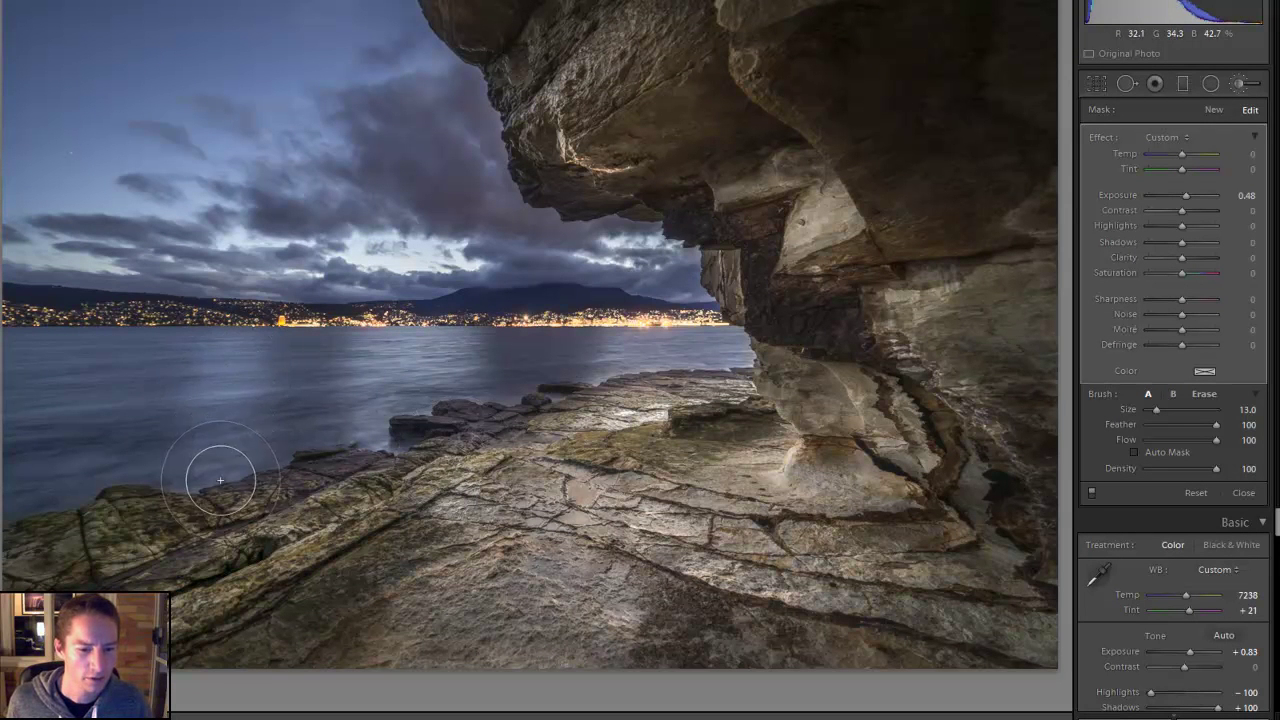
pyautogui.moveTo(73, 436)
pyautogui.mouseDown()
pyautogui.moveTo(71, 477)
pyautogui.moveTo(28, 503)
pyautogui.moveTo(30, 432)
pyautogui.moveTo(60, 344)
pyautogui.moveTo(2, 331)
pyautogui.moveTo(26, 481)
pyautogui.mouseUp()
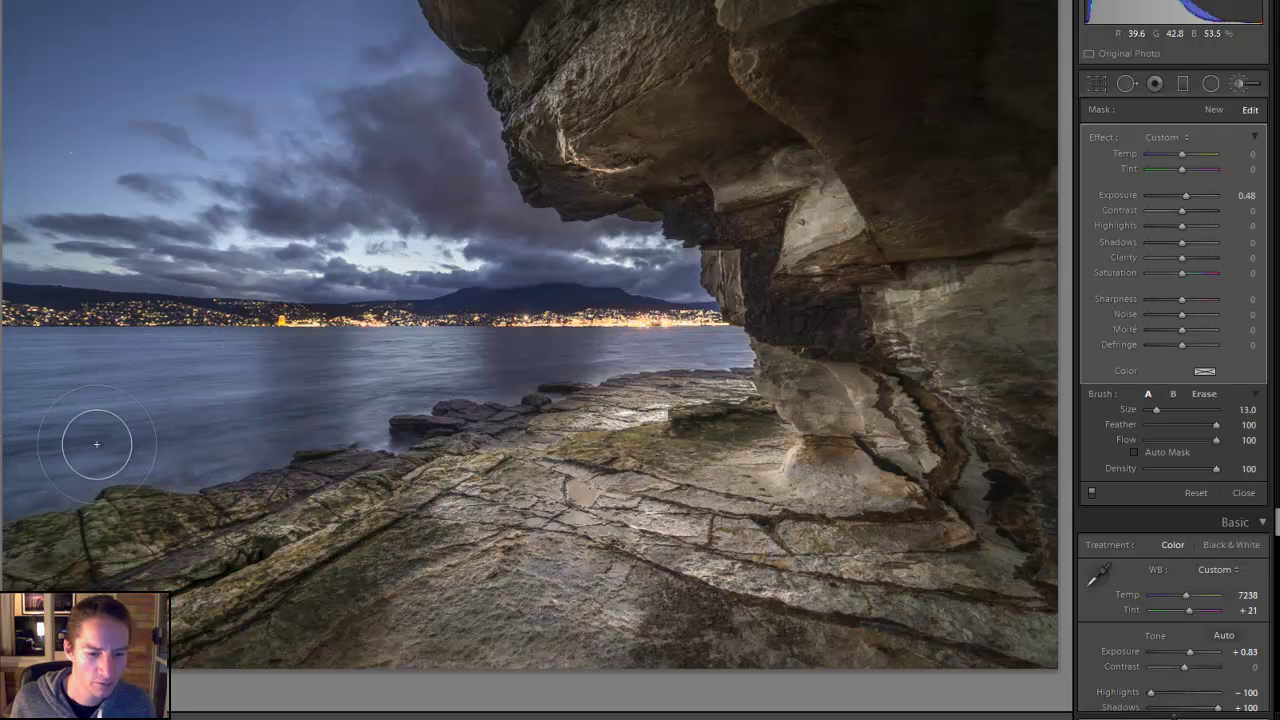
# - Show the edit pins and erase the brightening that spilled into the sky
pyautogui.press('h')
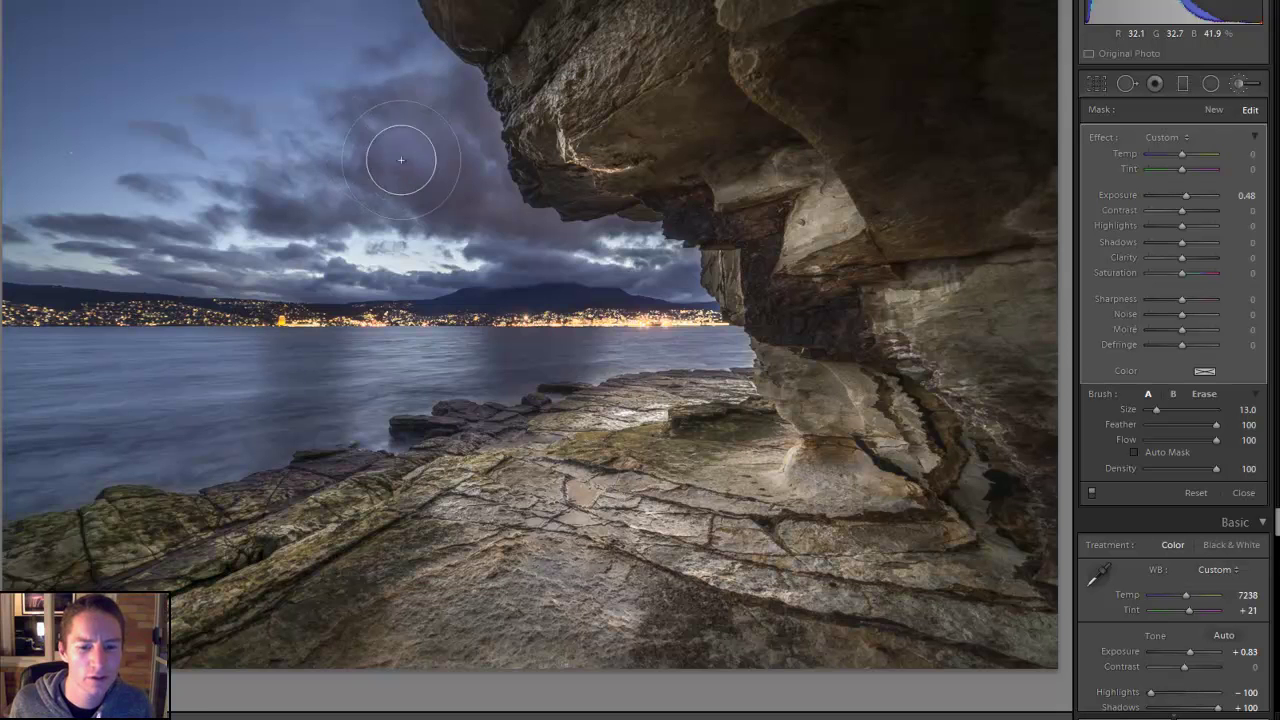
pyautogui.press('h')
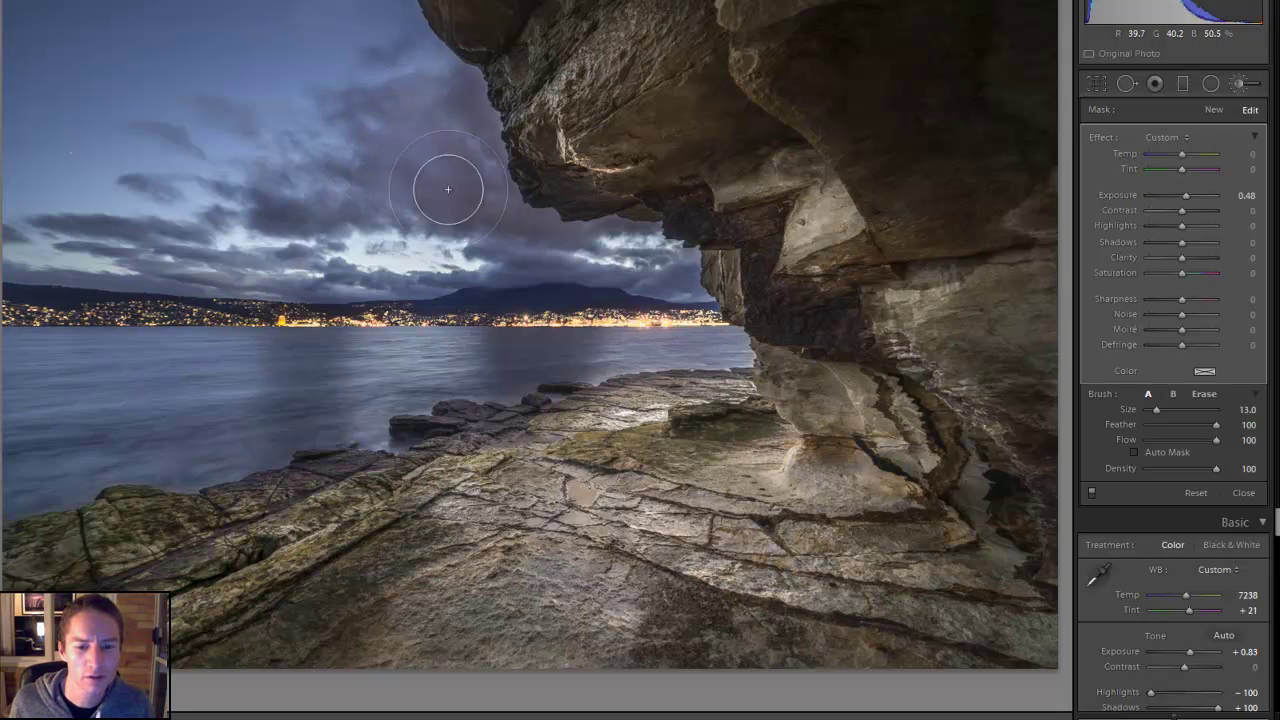
pyautogui.press('h')
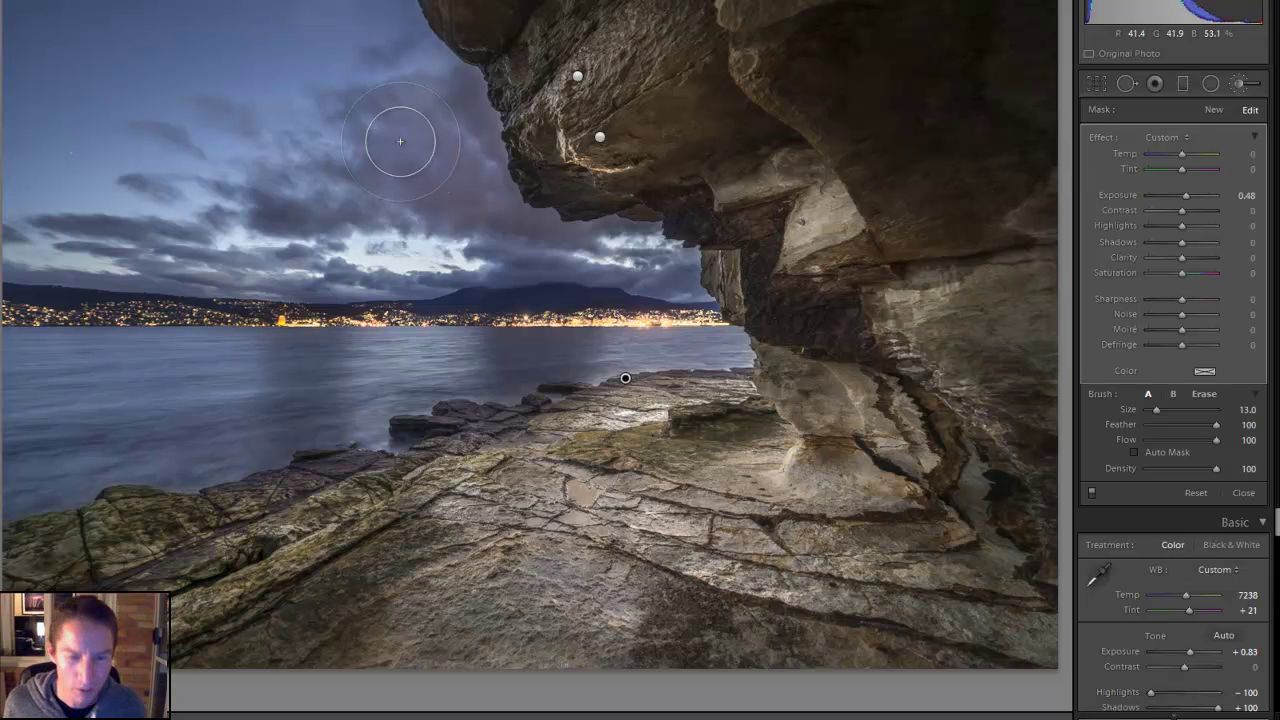
pyautogui.press('alt')
pyautogui.moveTo(381, 194)
pyautogui.mouseDown()
pyautogui.moveTo(405, 146)
pyautogui.moveTo(330, 95)
pyautogui.moveTo(355, 79)
pyautogui.moveTo(444, 202)
pyautogui.moveTo(397, 102)
pyautogui.moveTo(428, 106)
pyautogui.moveTo(424, 152)
pyautogui.moveTo(445, 208)
pyautogui.moveTo(387, 118)
pyautogui.moveTo(393, 83)
pyautogui.moveTo(429, 116)
pyautogui.moveTo(474, 229)
pyautogui.mouseUp()
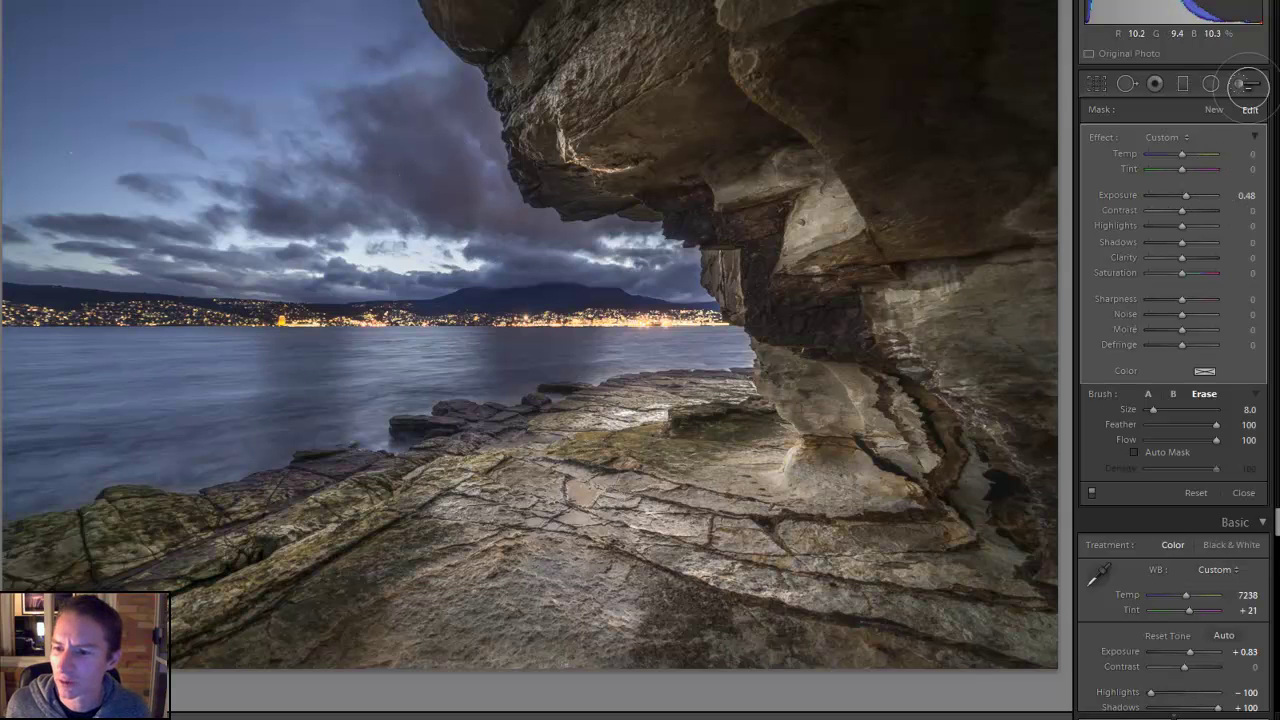
# - Start a new brush adjustment with Exposure reset and set to a negative value
pyautogui.press(']')
pyautogui.click(1239, 88)
pyautogui.click(1239, 91)
pyautogui.doubleClick(1186, 194)
pyautogui.moveTo(1183, 196); pyautogui.dragTo(1180, 199)
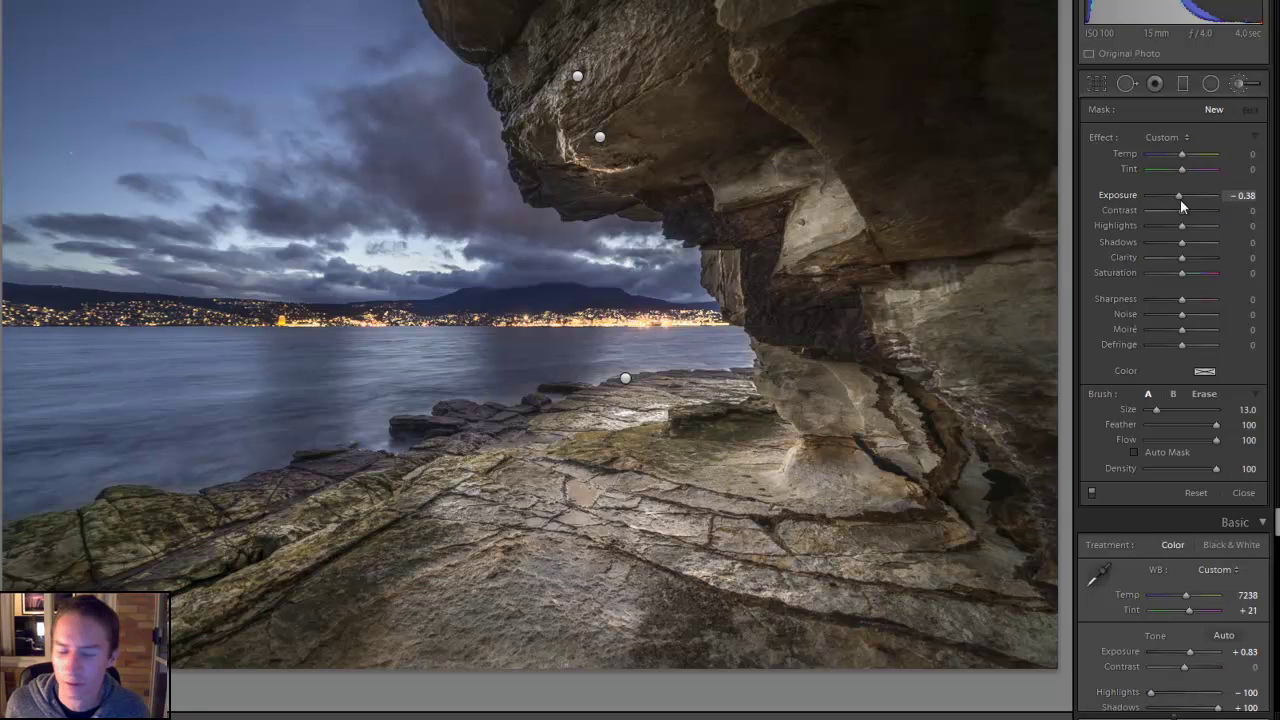
# - Darken the clouds and the sky above the city lights, easing Exposure to -0.19
pyautogui.moveTo(420, 105)
pyautogui.mouseDown()
pyautogui.moveTo(400, 120)
pyautogui.moveTo(426, 163)
pyautogui.moveTo(520, 269)
pyautogui.moveTo(651, 274)
pyautogui.moveTo(337, 277)
pyautogui.moveTo(294, 223)
pyautogui.moveTo(300, 200)
pyautogui.mouseUp()
pyautogui.moveTo(244, 250)
pyautogui.mouseDown()
pyautogui.moveTo(149, 263)
pyautogui.moveTo(103, 232)
pyautogui.moveTo(60, 268)
pyautogui.mouseUp()
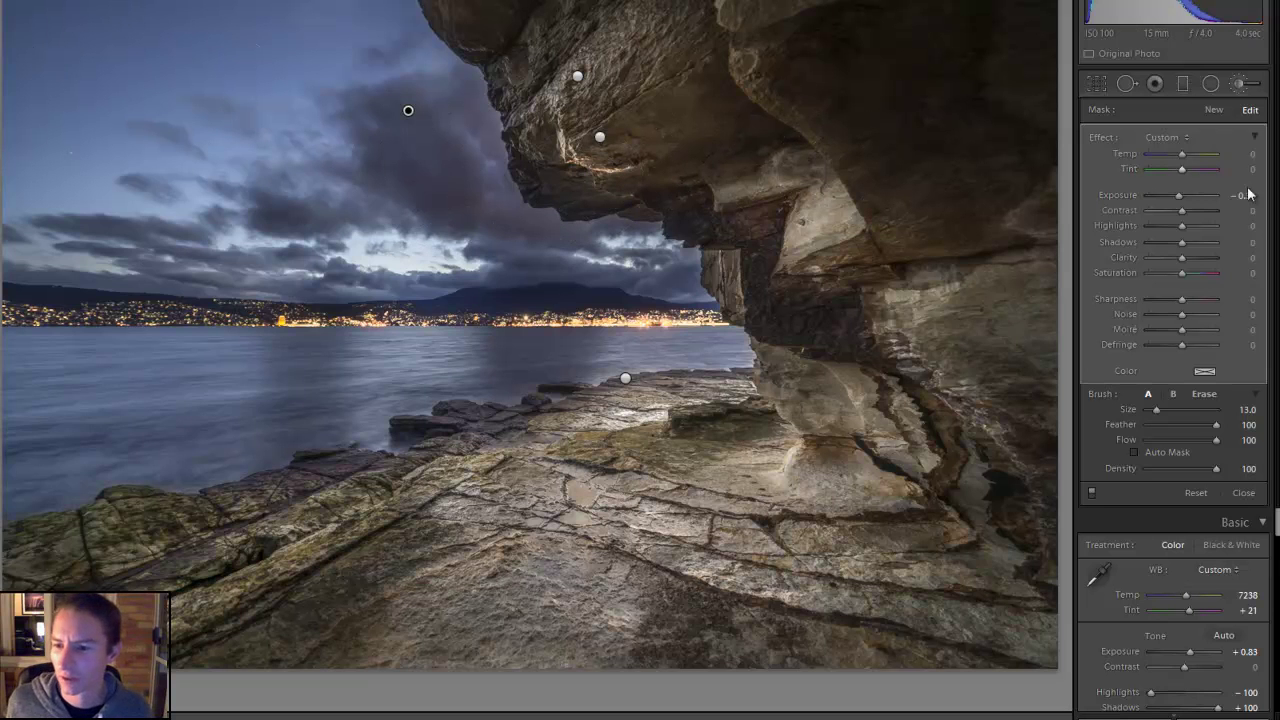
pyautogui.moveTo(1178, 197); pyautogui.dragTo(1181, 199)
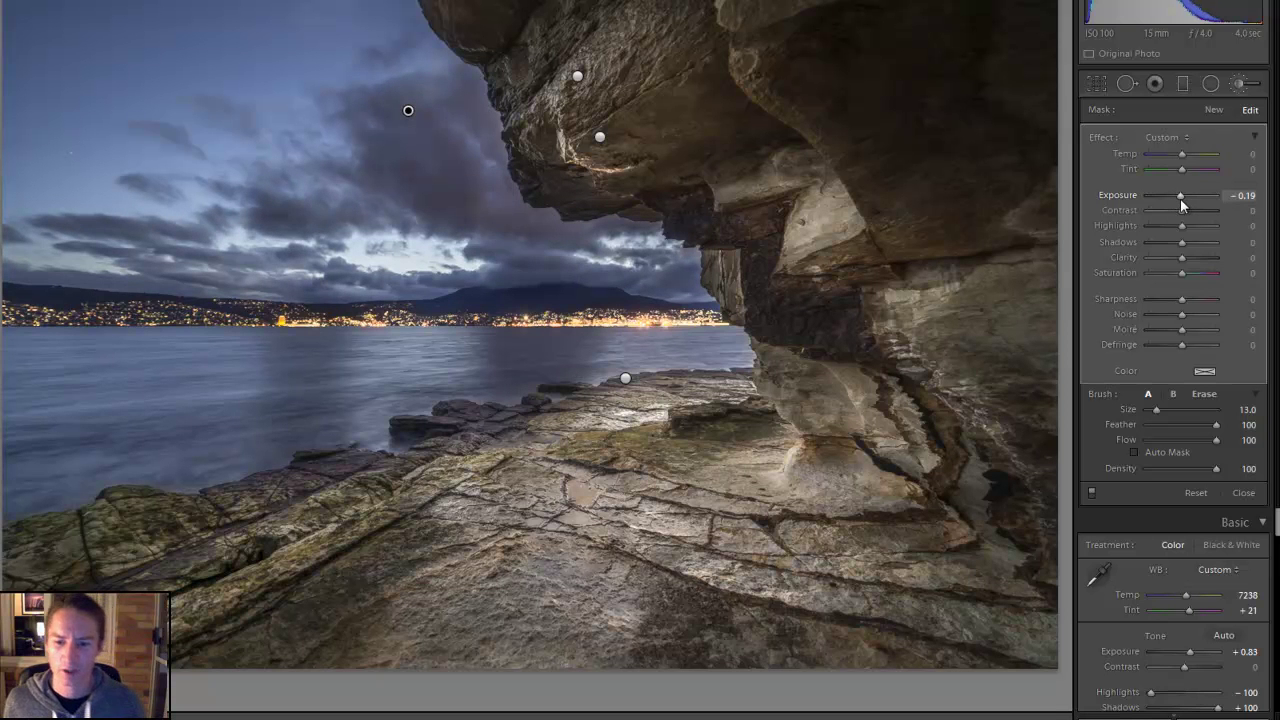
# - Select the warm Temp 43, +0.29 exposure pin on the upper rock and paint more over the overhang
pyautogui.click(1240, 86)
pyautogui.click(1240, 86)
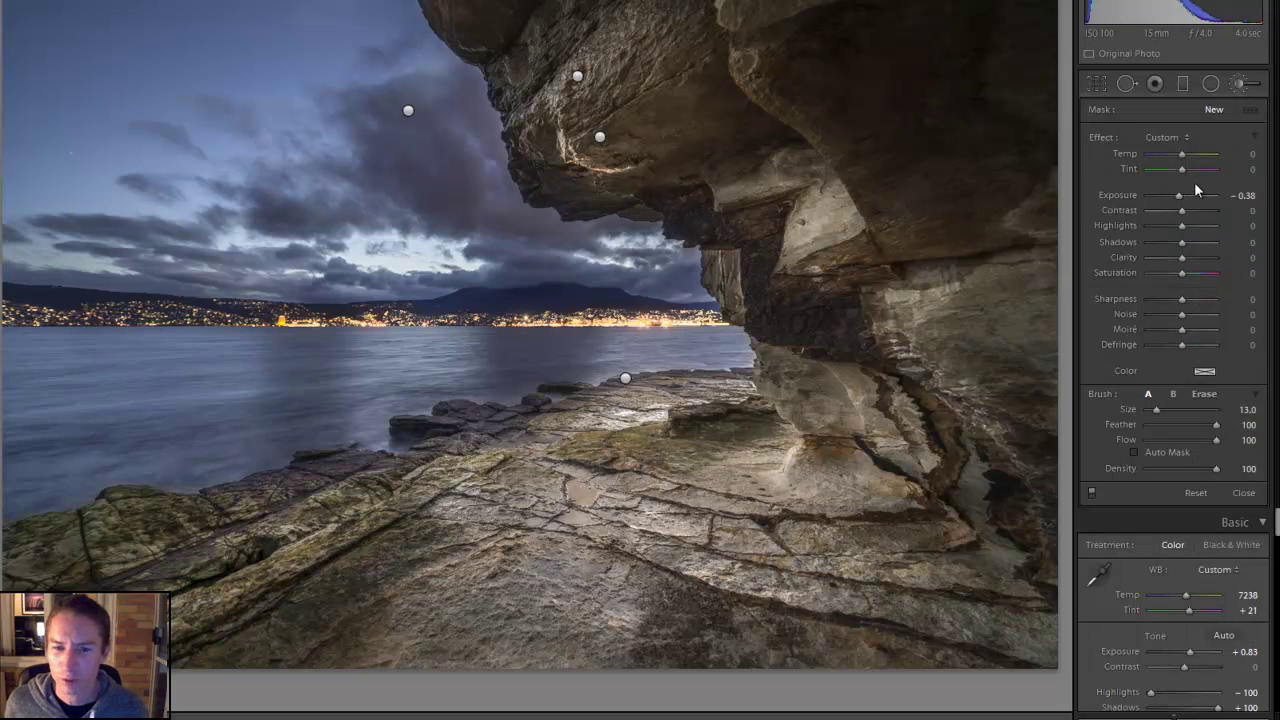
pyautogui.click(408, 110)
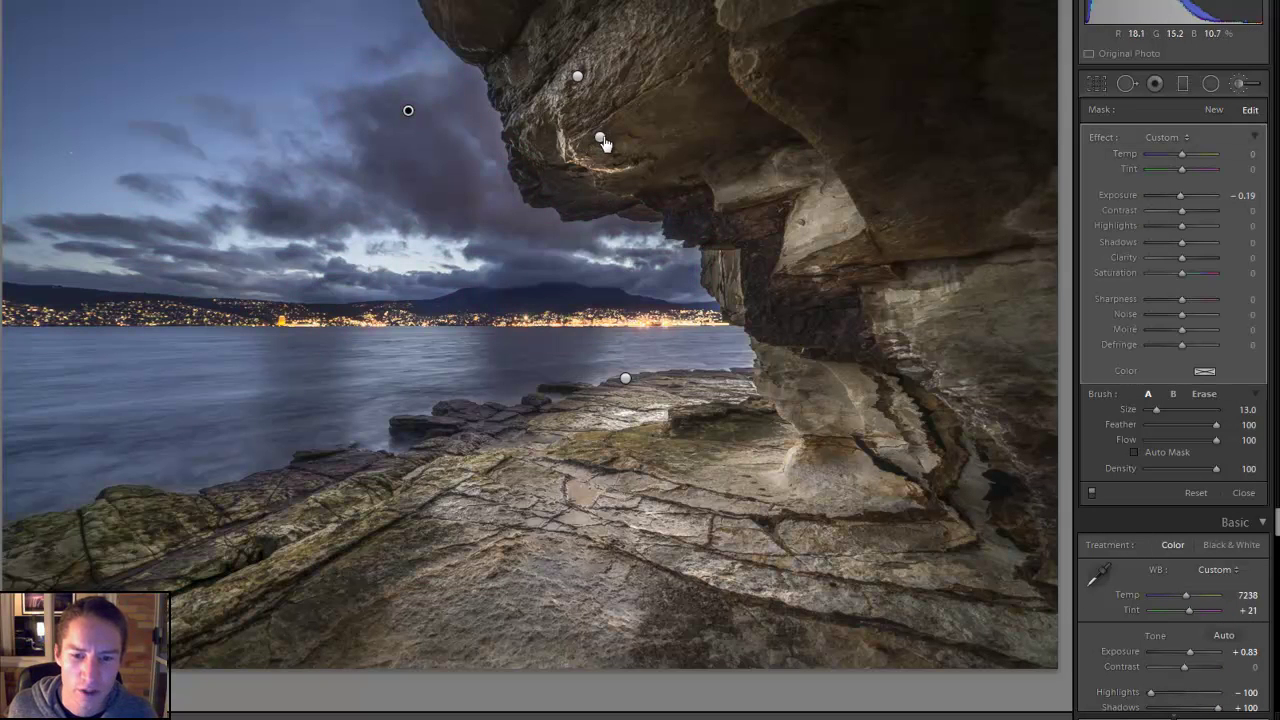
pyautogui.click(600, 137)
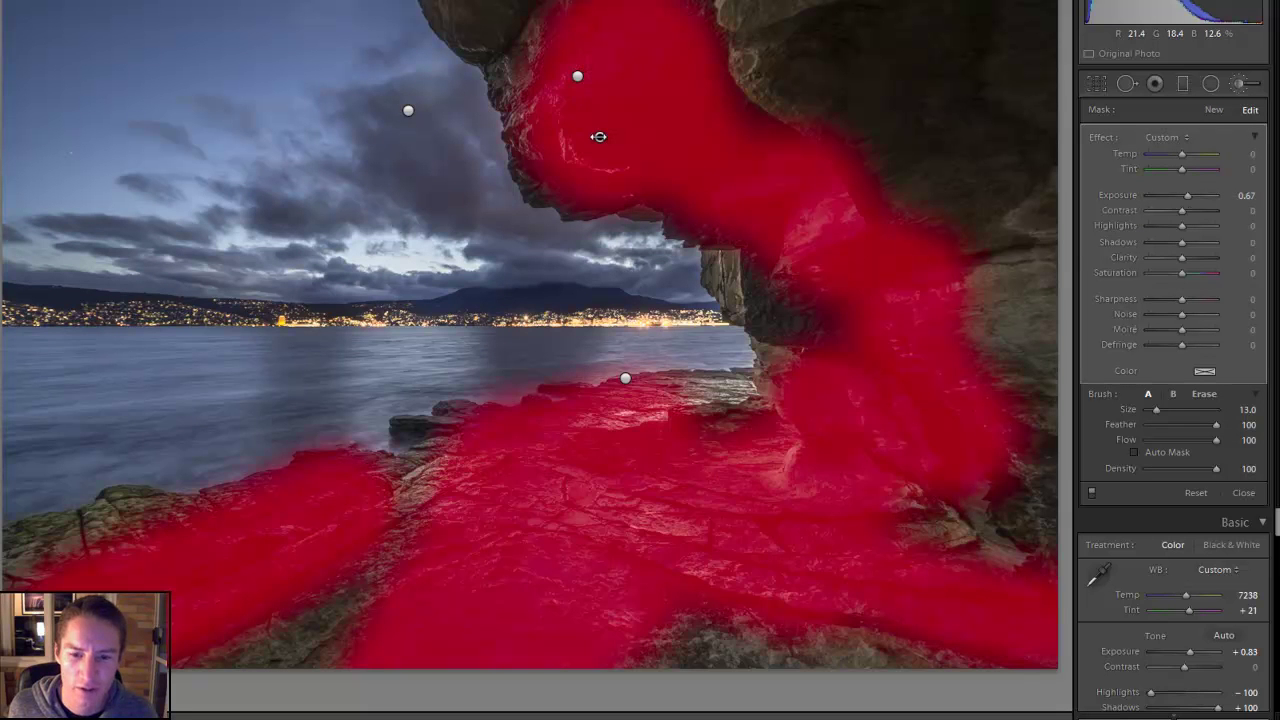
pyautogui.click(577, 78)
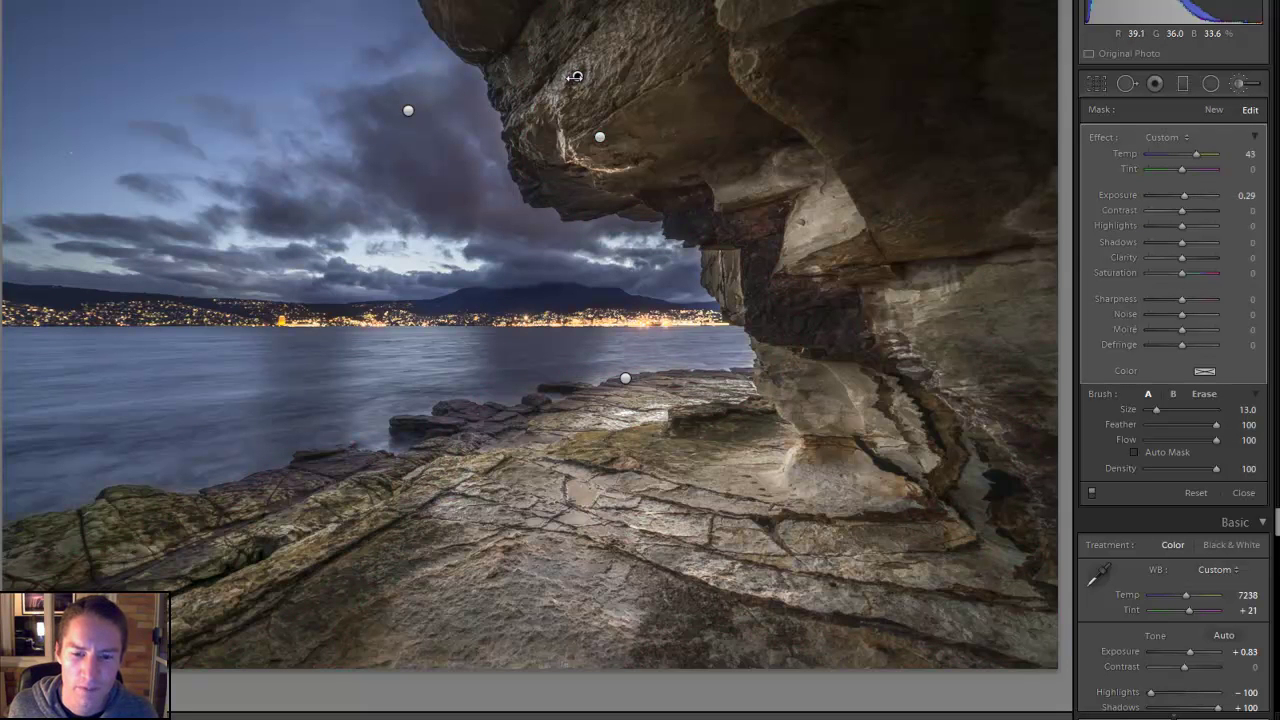
pyautogui.moveTo(575, 77)
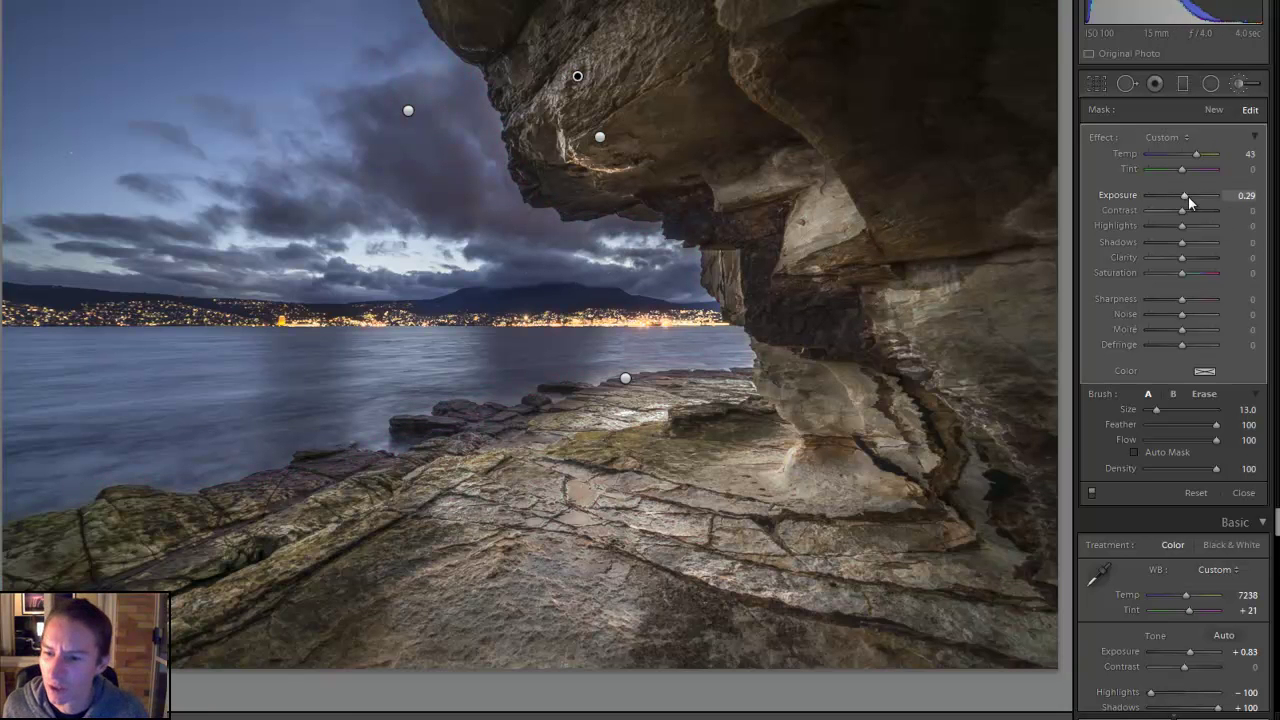
pyautogui.moveTo(730, 445)
pyautogui.mouseDown()
pyautogui.moveTo(667, 440)
pyautogui.moveTo(703, 431)
pyautogui.moveTo(740, 449)
pyautogui.moveTo(807, 325)
pyautogui.moveTo(787, 324)
pyautogui.moveTo(823, 325)
pyautogui.moveTo(771, 265)
pyautogui.moveTo(671, 206)
pyautogui.mouseUp()
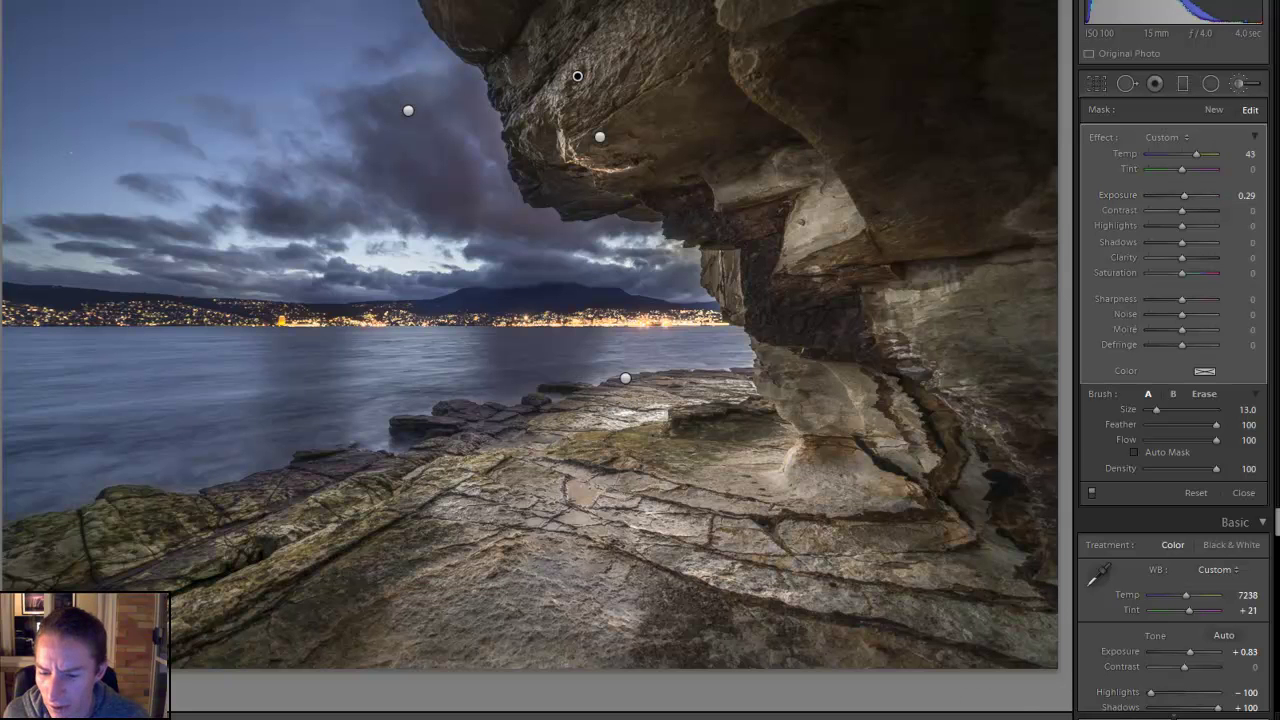
# - Start a new -0.38 exposure burn brush and darken the rock below the cave
pyautogui.press('k')
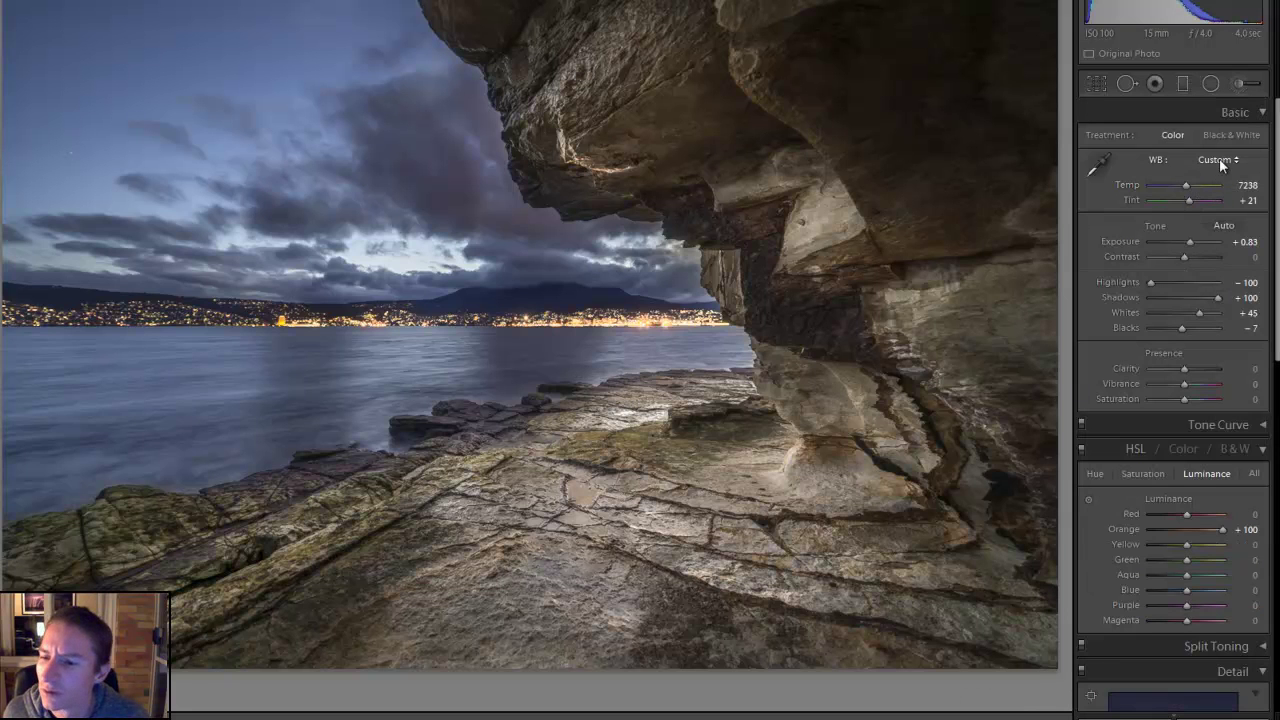
pyautogui.click(1240, 84)
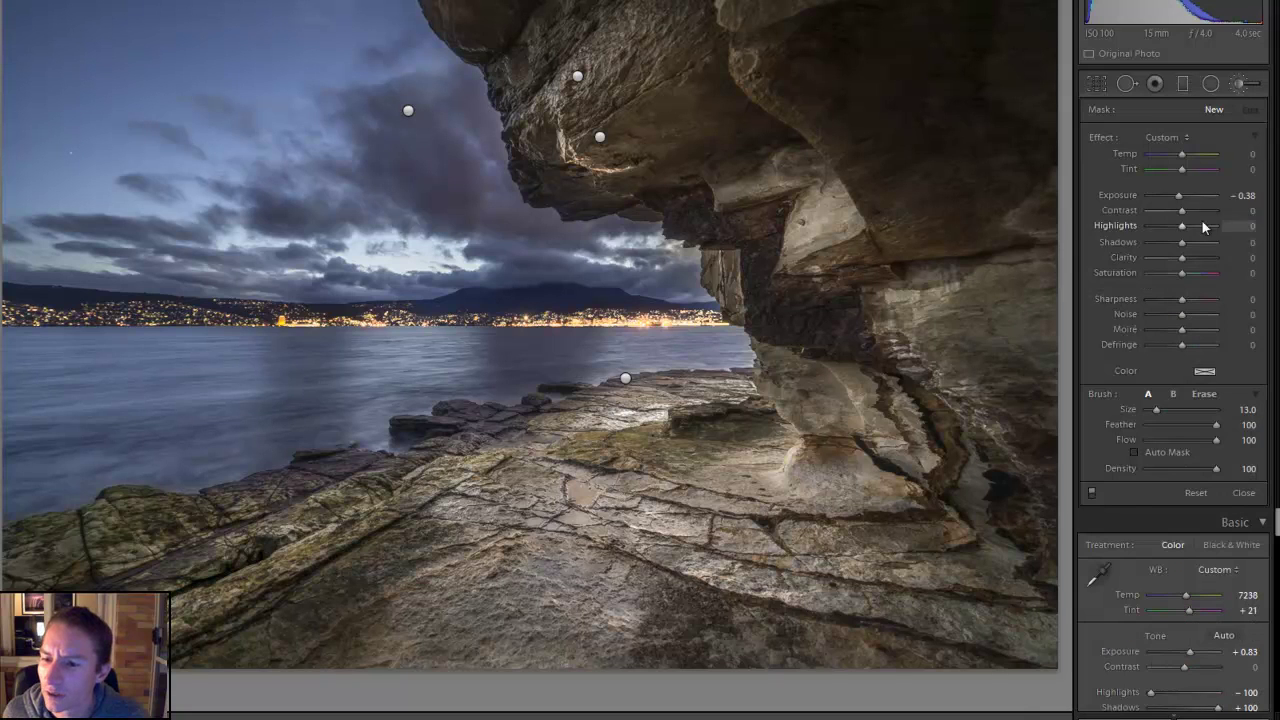
pyautogui.moveTo(746, 430)
pyautogui.mouseDown()
pyautogui.moveTo(763, 423)
pyautogui.moveTo(700, 520)
pyautogui.moveTo(651, 451)
pyautogui.mouseUp()
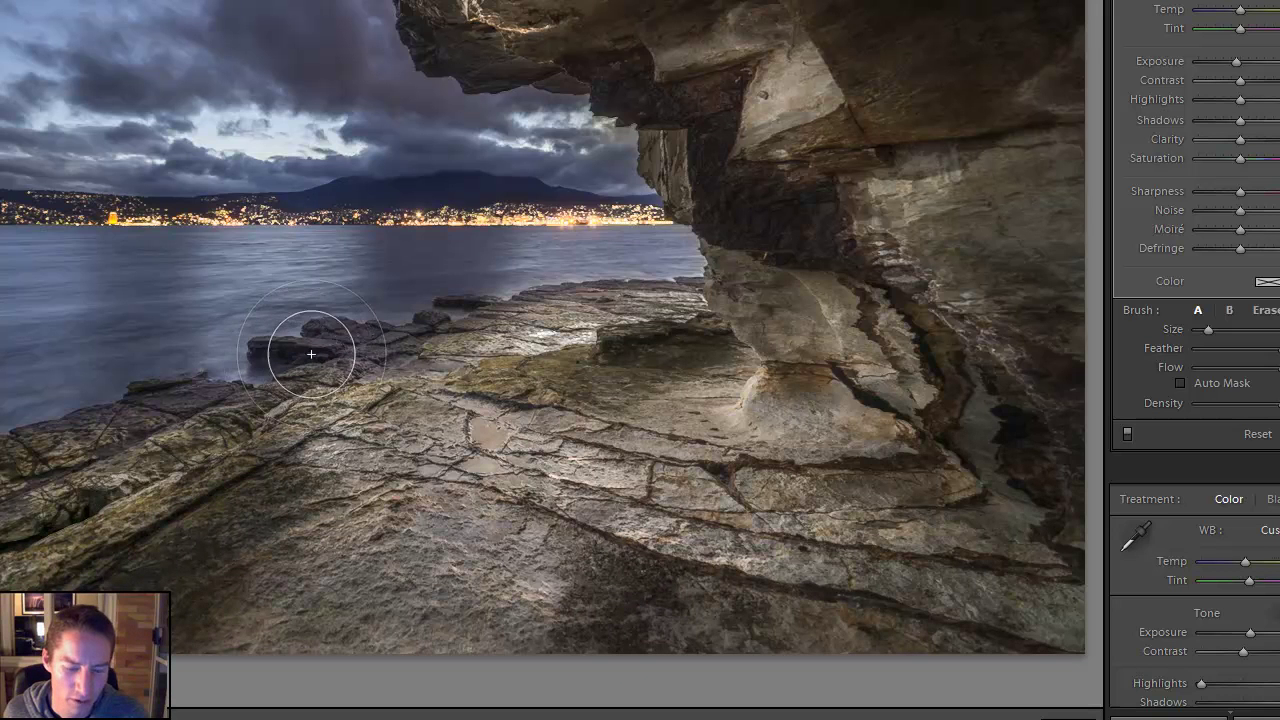
# - Burn a spot on the dark rocks and the rock edge along the water
pyautogui.scroll(-1, 313, 348)
pyautogui.scroll(-1, 313, 348)
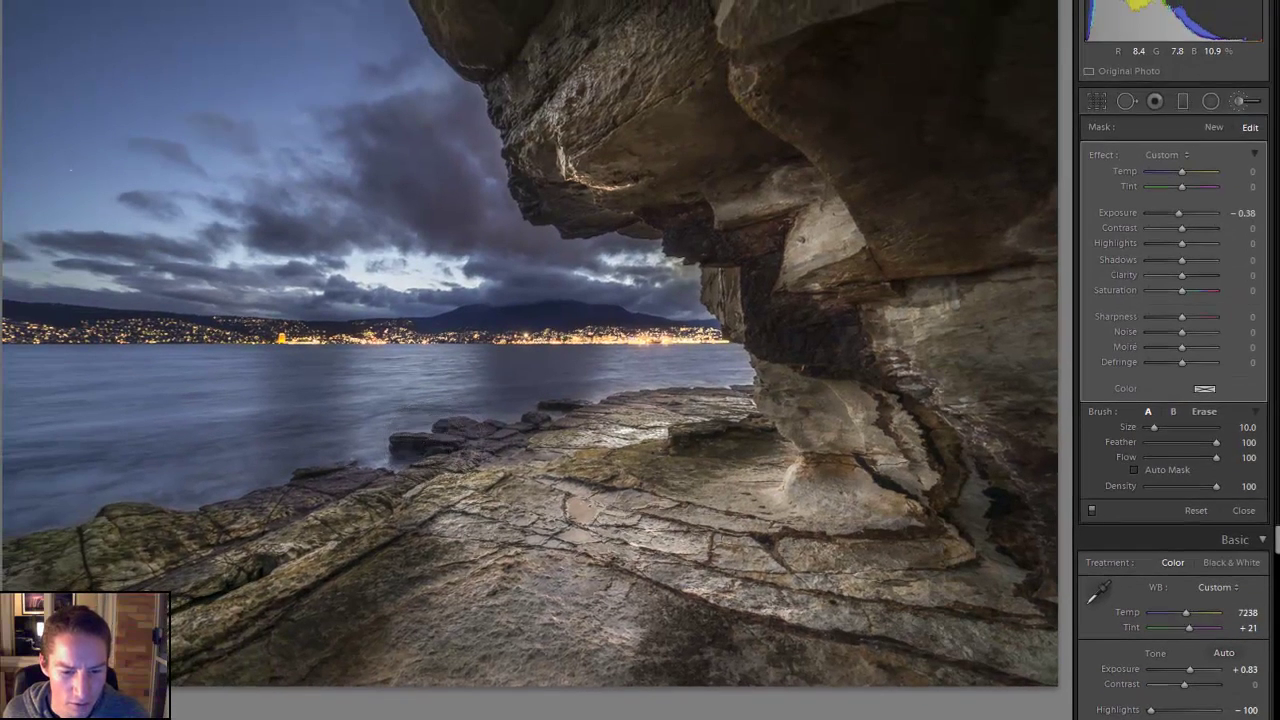
pyautogui.click(420, 441)
pyautogui.scroll(-2, 420, 441)
pyautogui.moveTo(417, 445)
pyautogui.mouseDown()
pyautogui.moveTo(373, 491)
pyautogui.moveTo(350, 481)
pyautogui.moveTo(312, 501)
pyautogui.moveTo(307, 535)
pyautogui.moveTo(262, 588)
pyautogui.mouseUp()
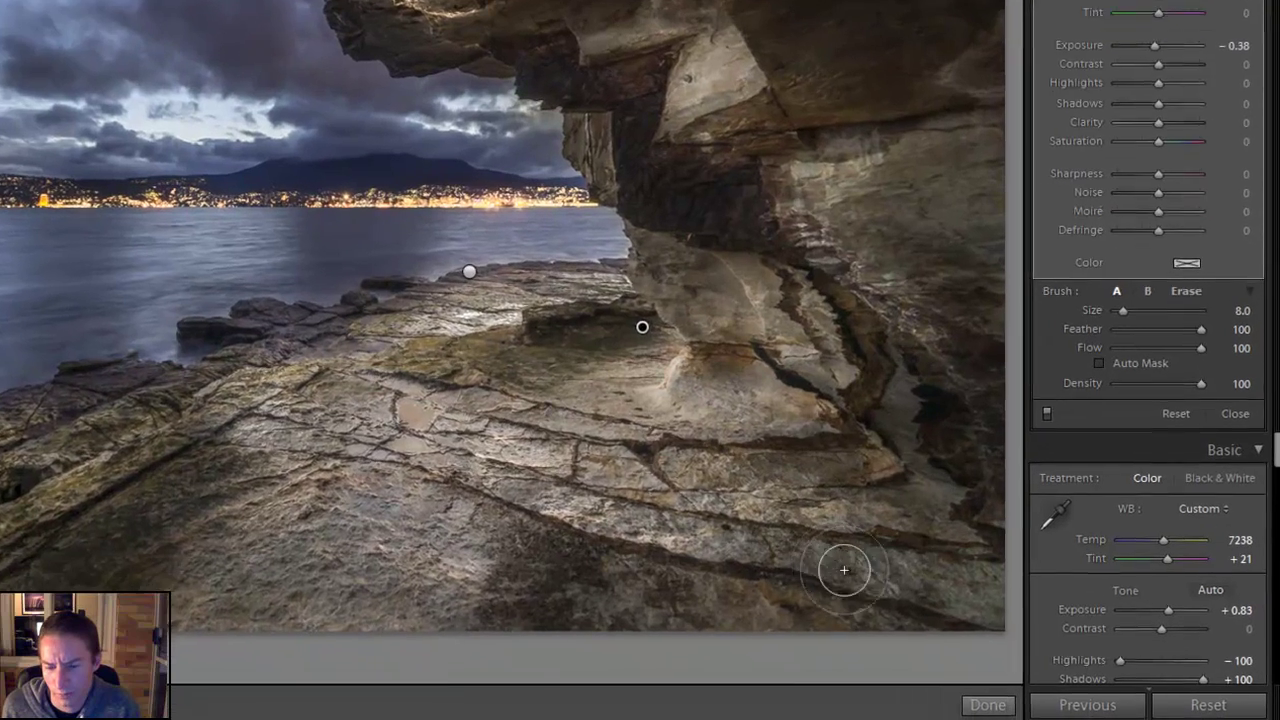
pyautogui.scroll(2, 967, 675)
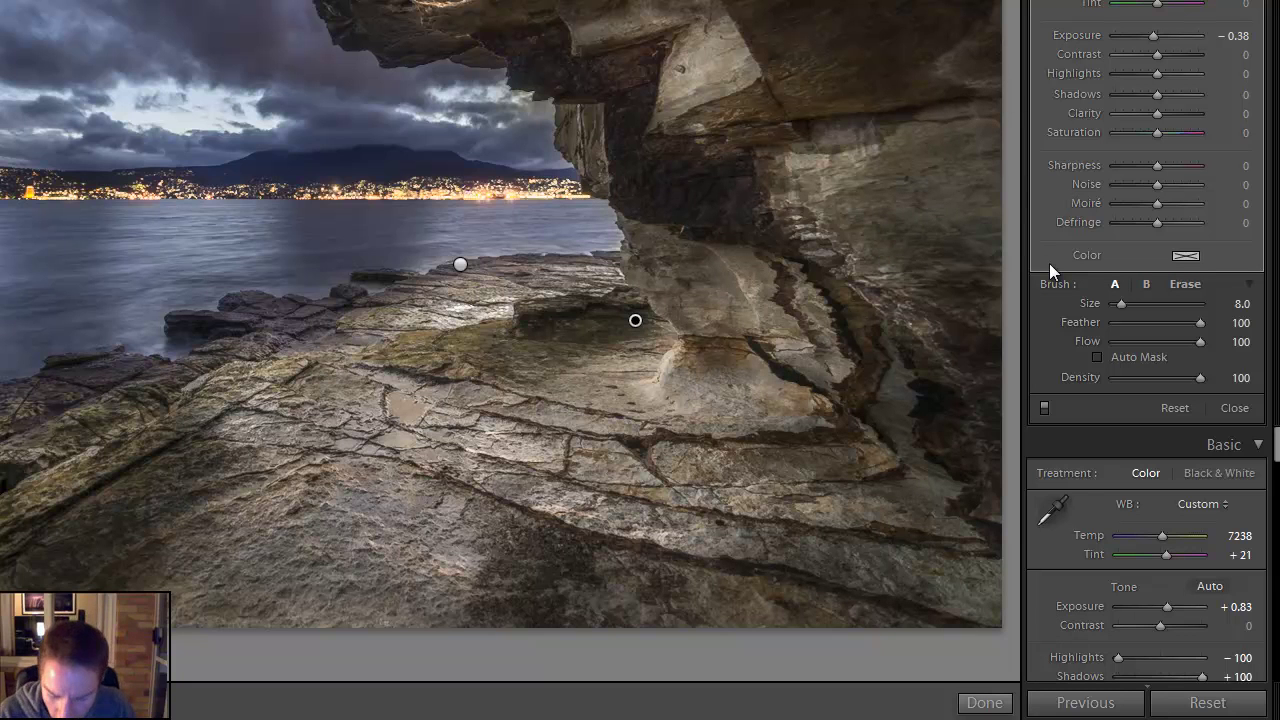
pyautogui.press('\\')
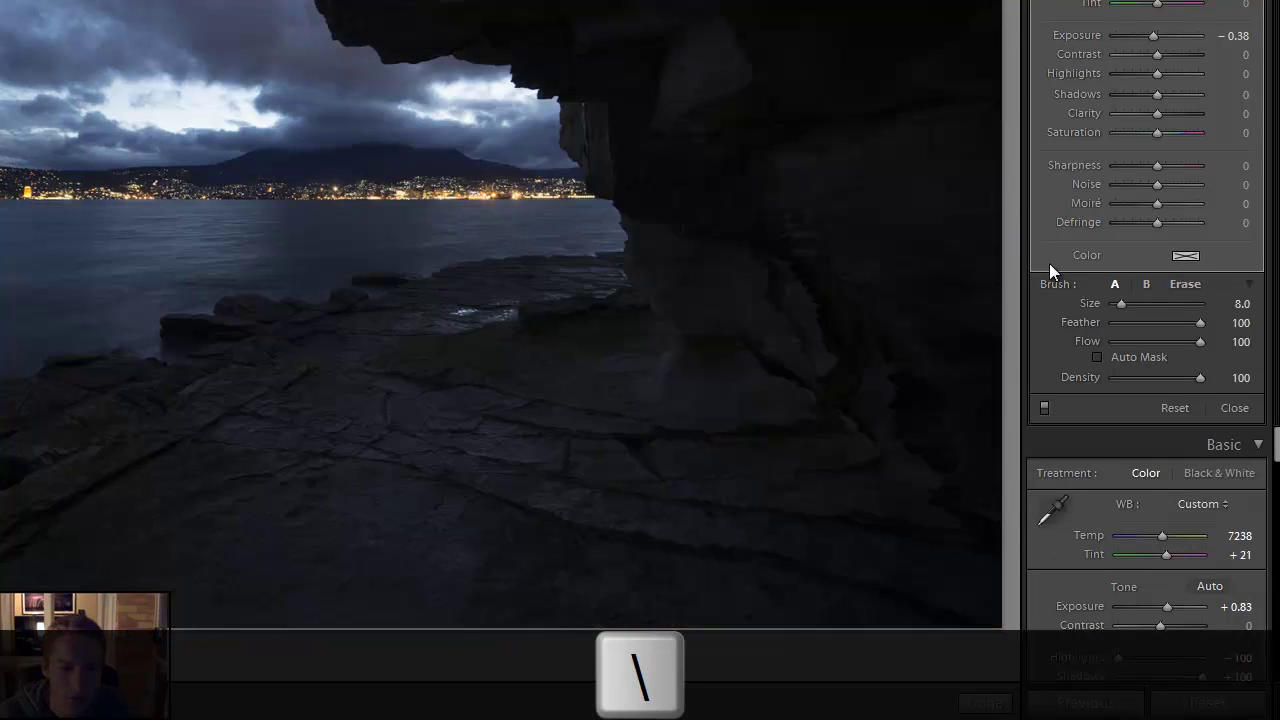
pyautogui.press('\\')
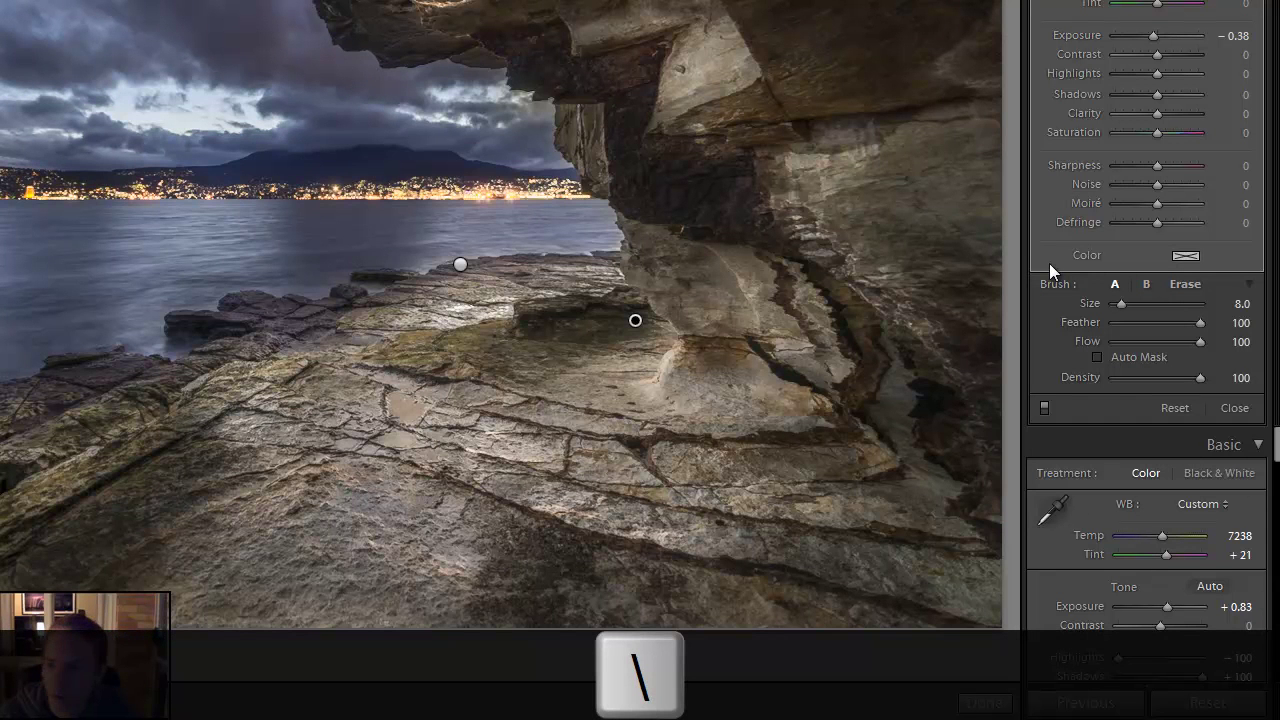
pyautogui.press('\\')
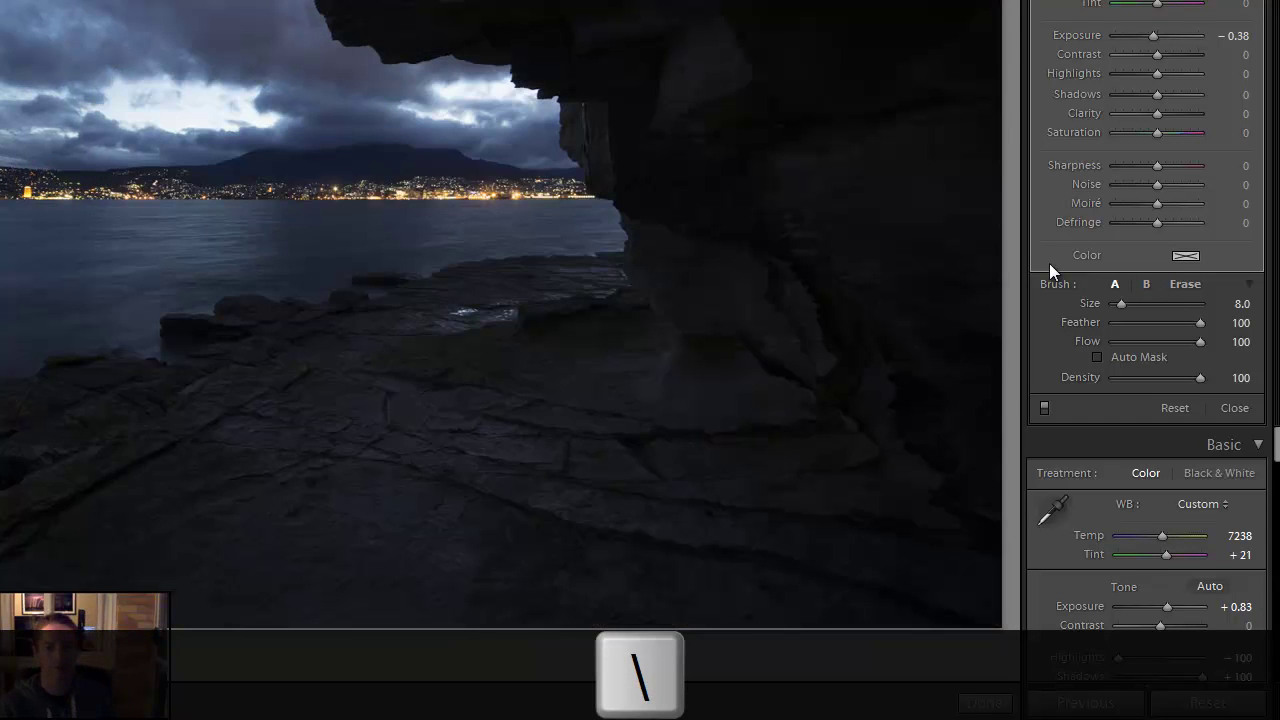
pyautogui.press('\\')
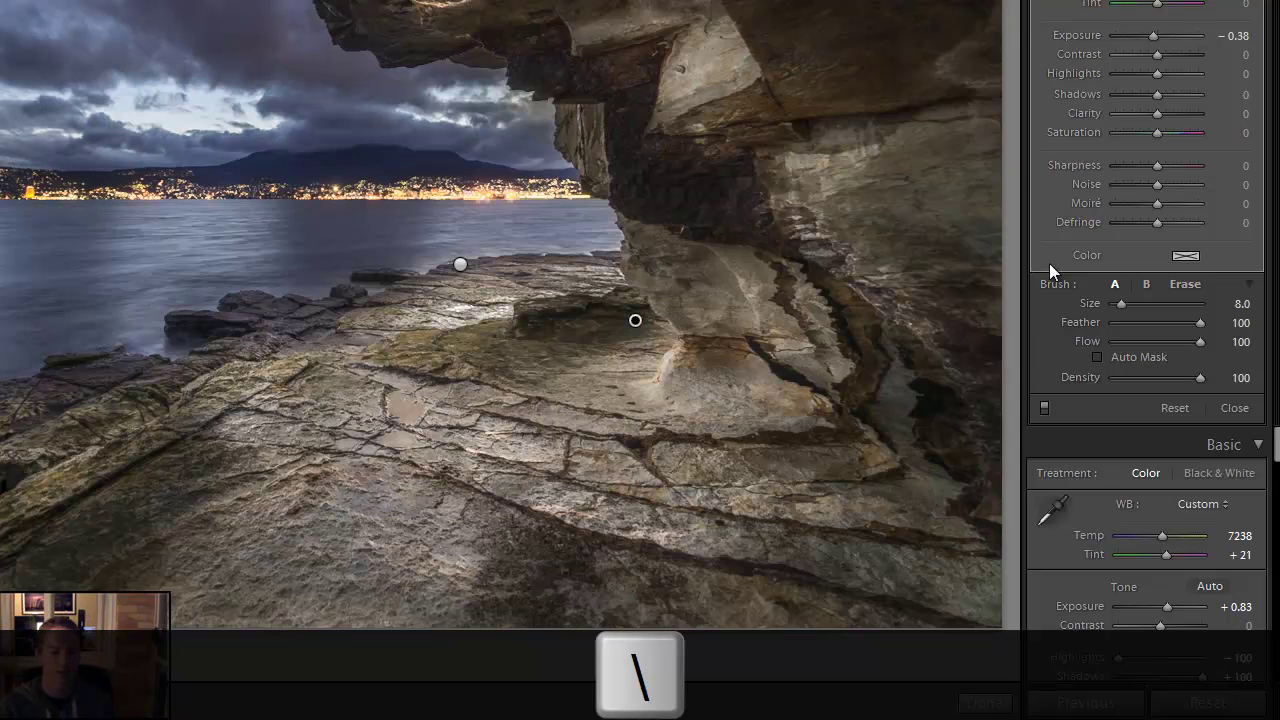
pyautogui.press('\\')
pyautogui.press('\\')
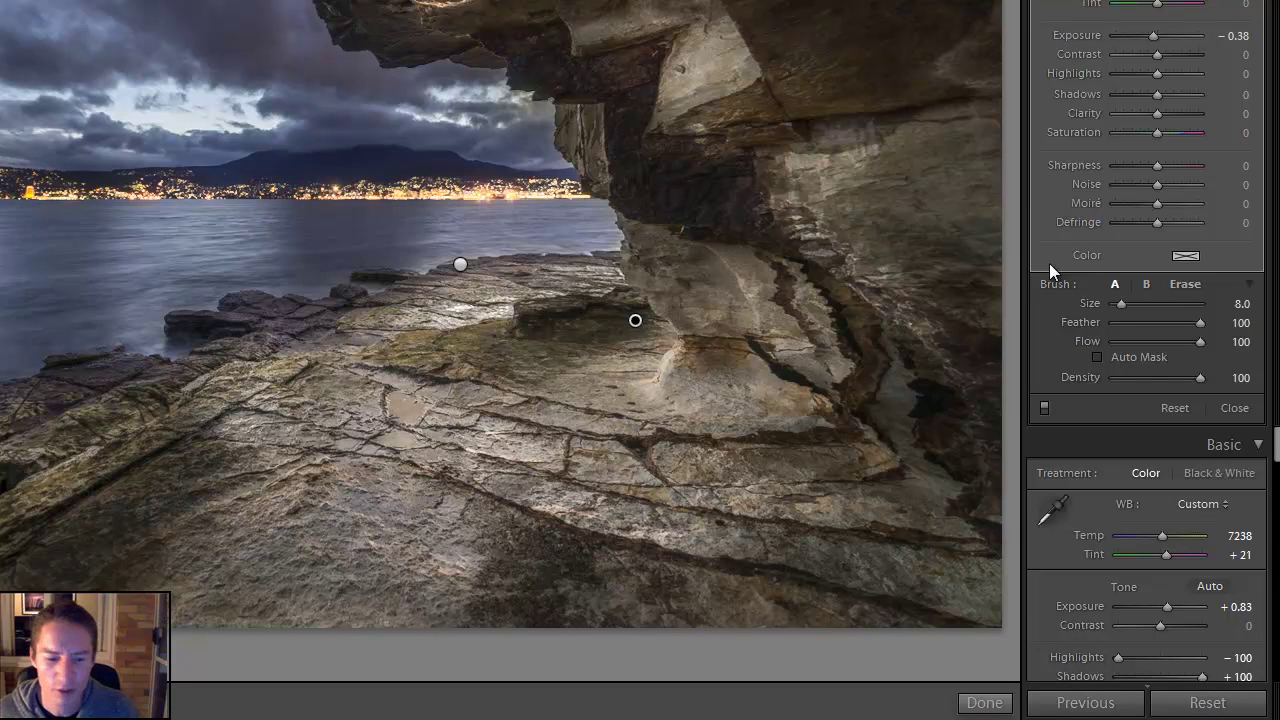
pyautogui.scroll(-5, 1094, 544)
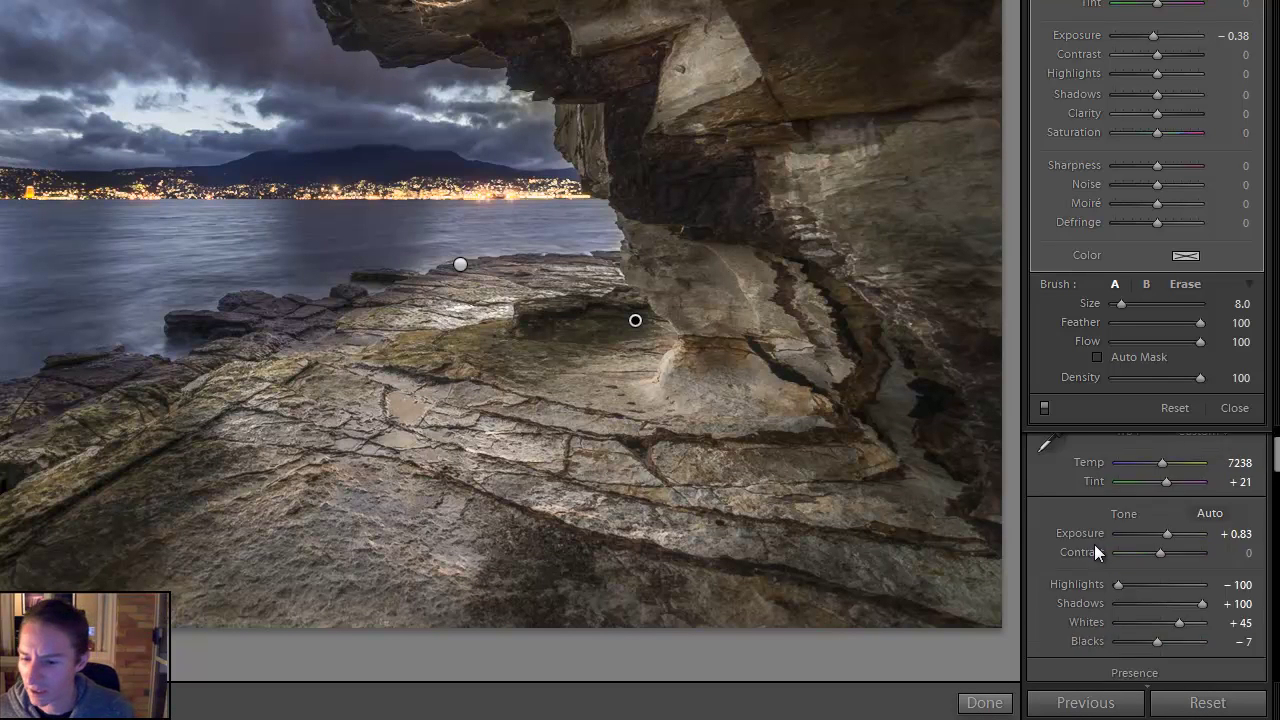
pyautogui.scroll(-2, 1095, 546)
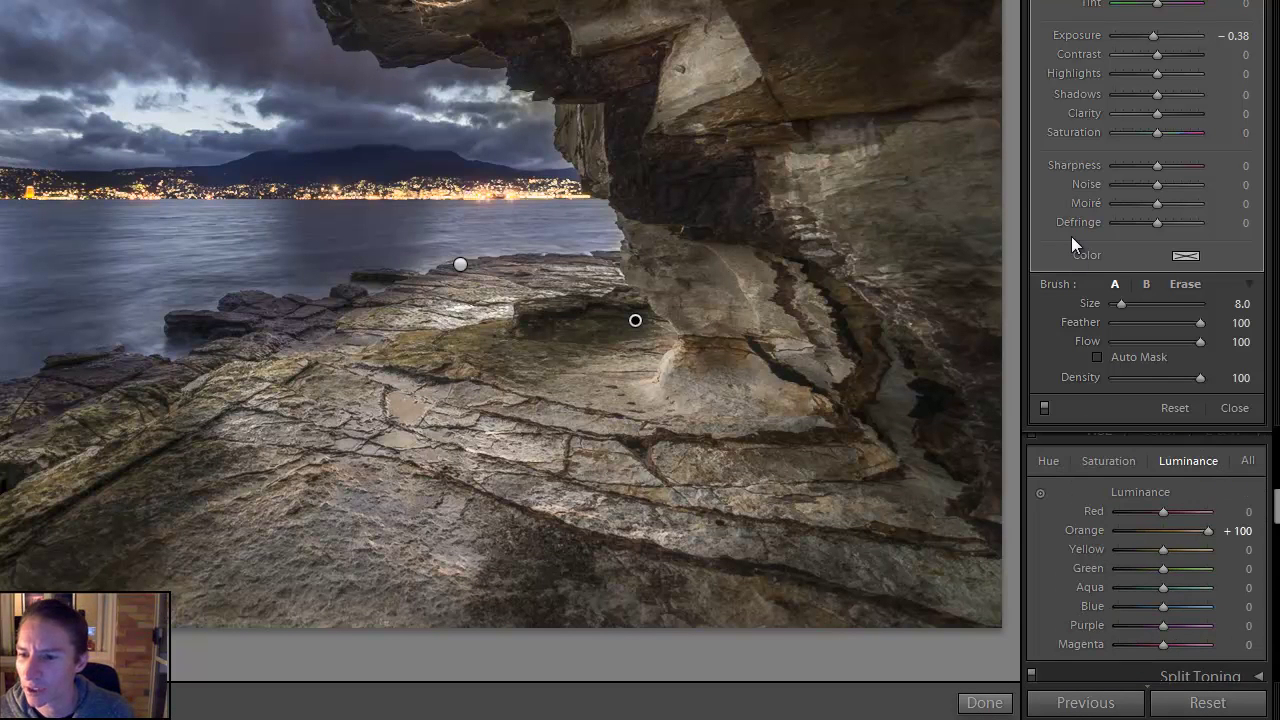